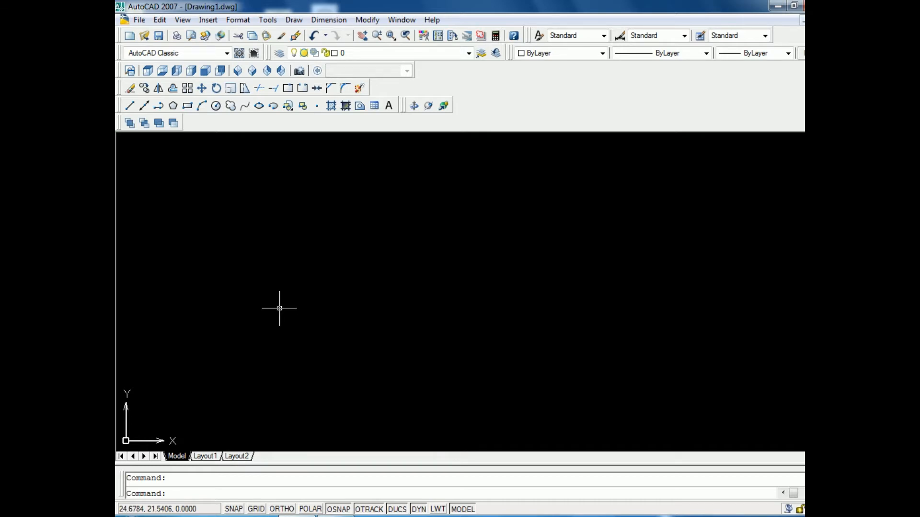
Draw a rectangle by two opposite corners near the middle of the empty drawing area
text(rec)
key(Return)
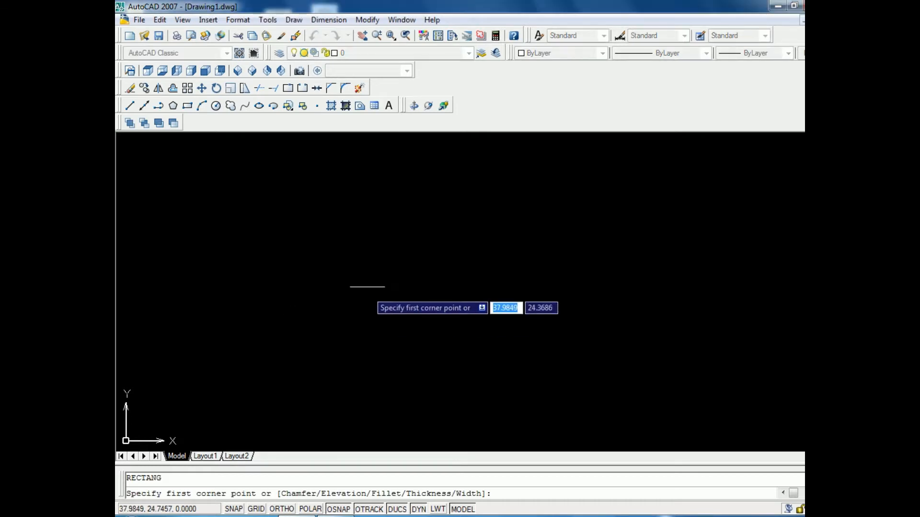
click(352, 259)
click(503, 357)
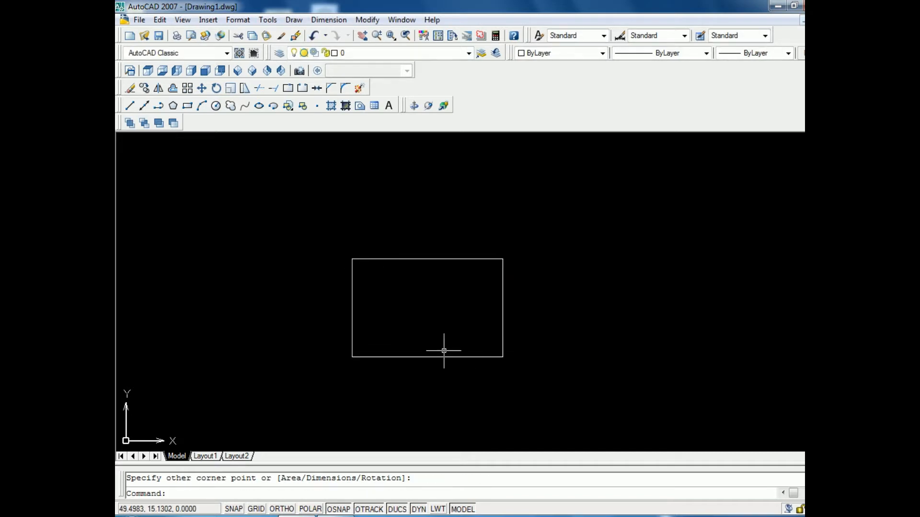
Switch to the northwest isometric view and extrude the rectangle upward into a box with a freely picked height
click(281, 71)
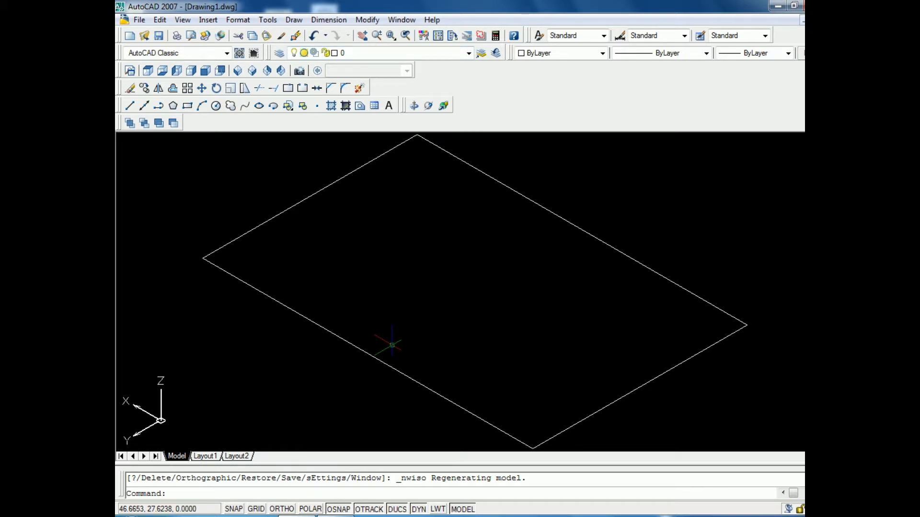
text(ext)
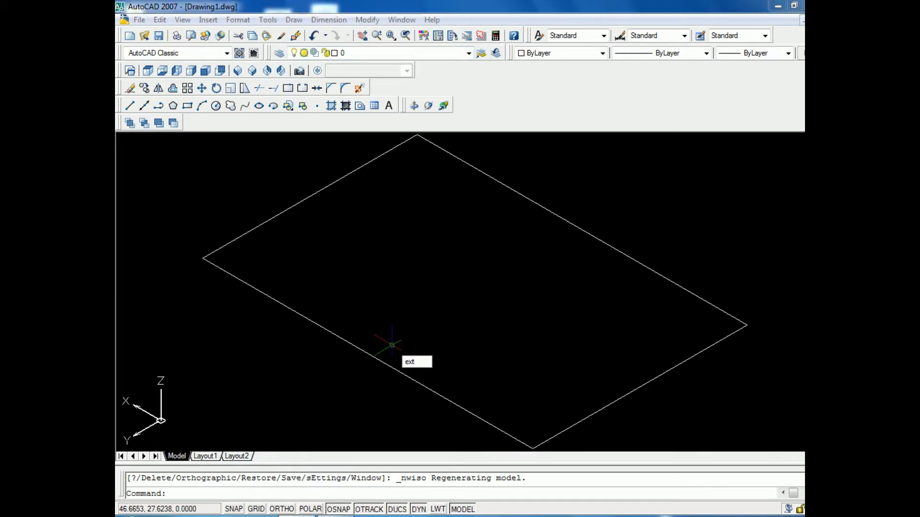
key(Return)
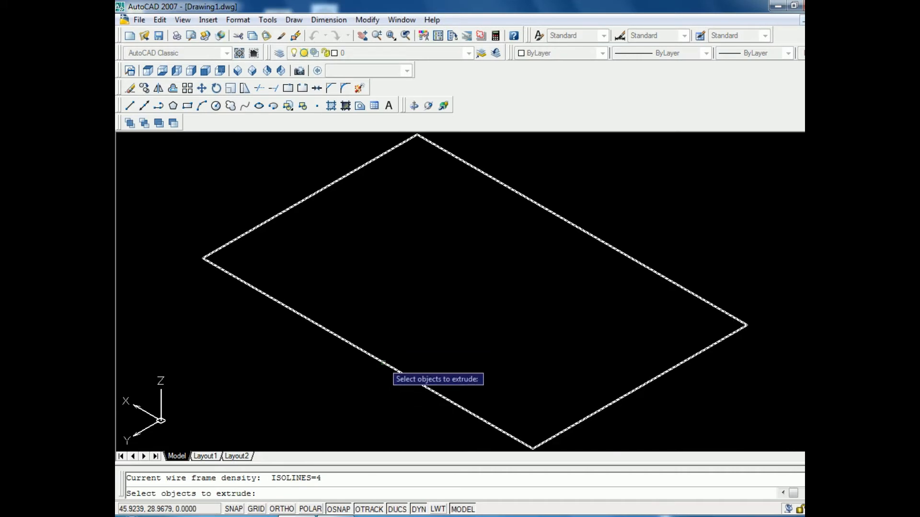
click(383, 363)
key(Return)
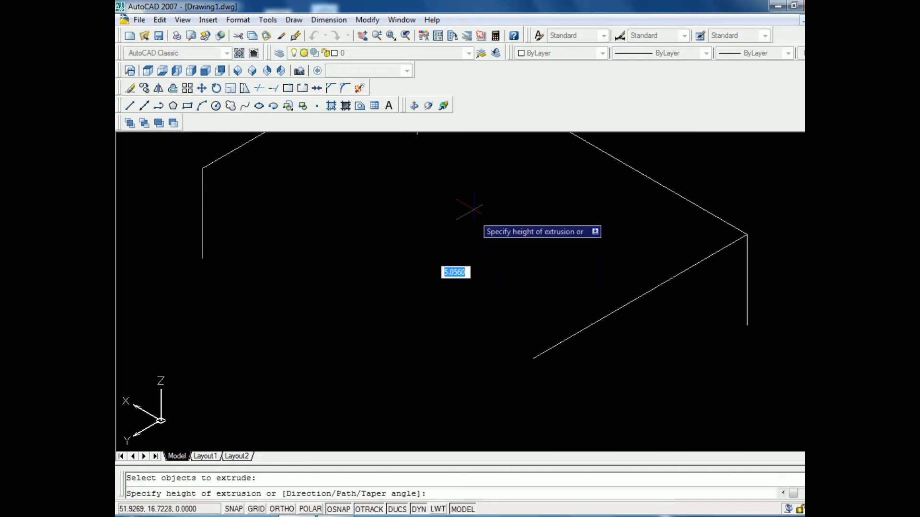
click(474, 150)
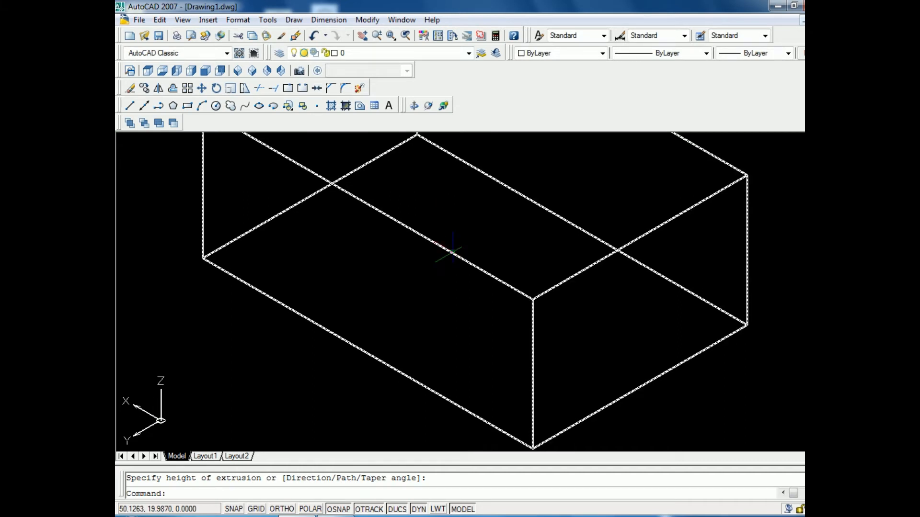
Undo the extrusion of the rectangle
text(u)
key(Return)
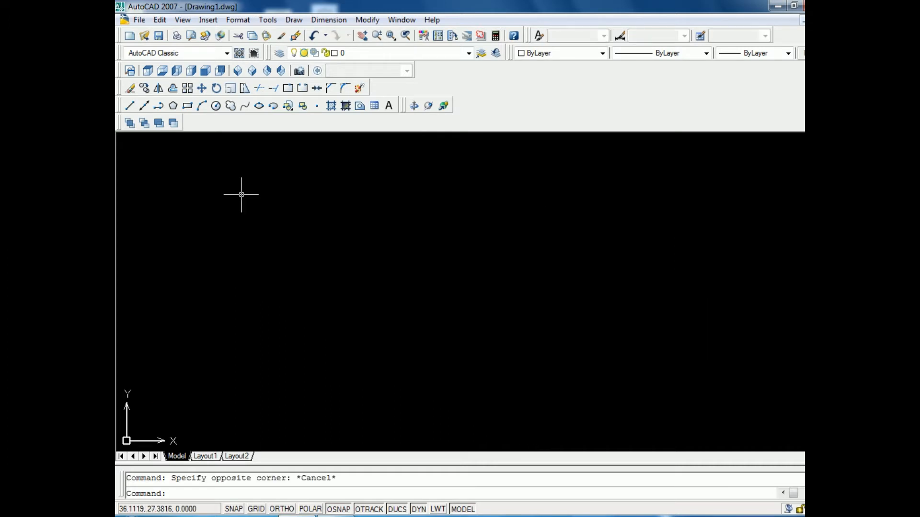
Turn off the display of the UCS icon in the drawing area
click(182, 20)
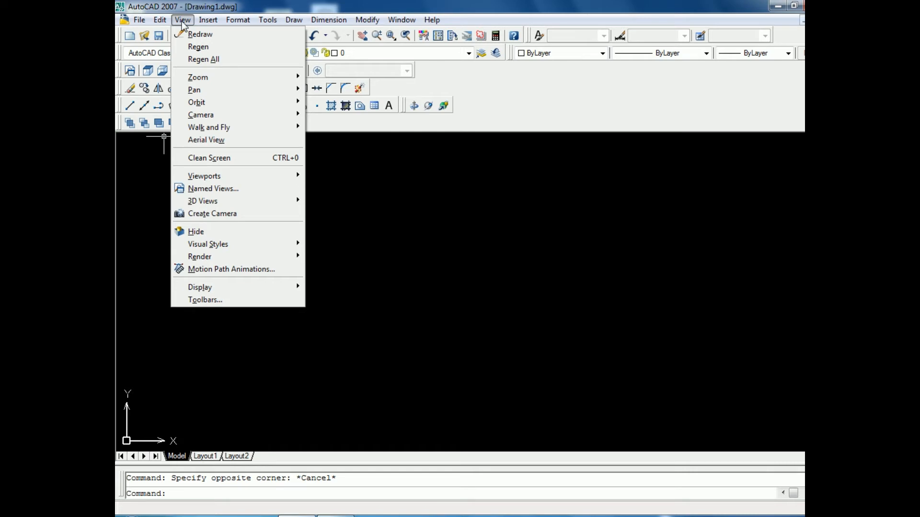
mouse_move(220, 289)
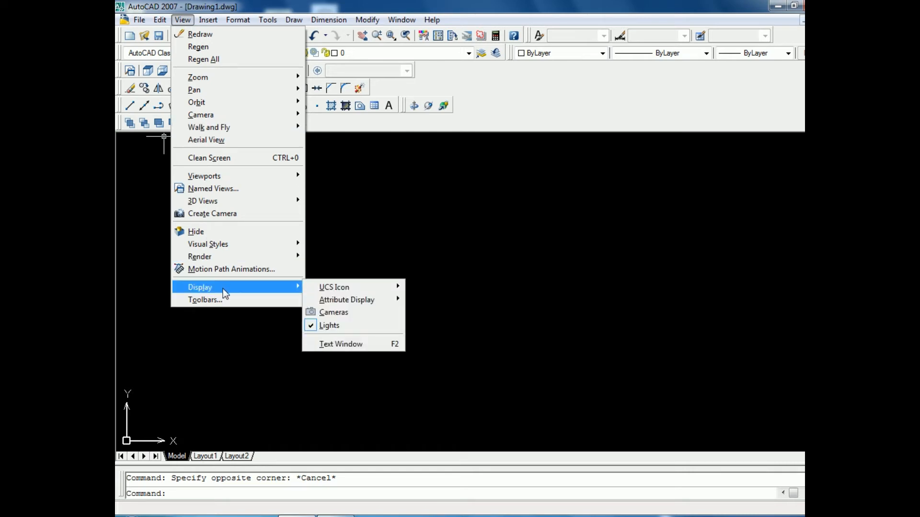
mouse_move(355, 290)
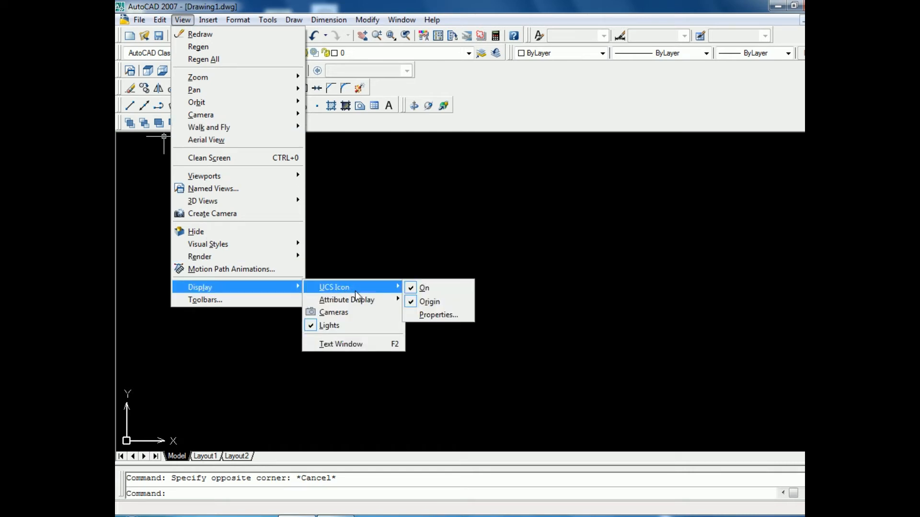
click(438, 286)
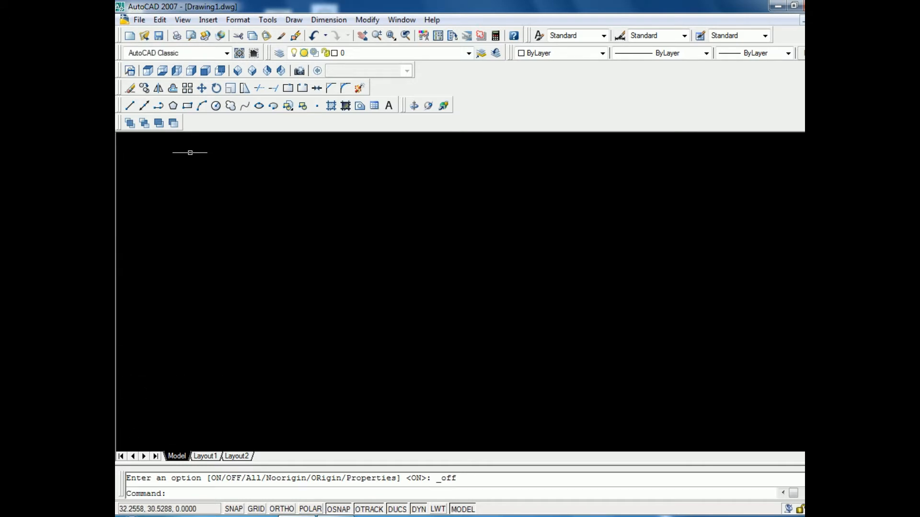
Turn the display of the UCS icon back on
click(179, 20)
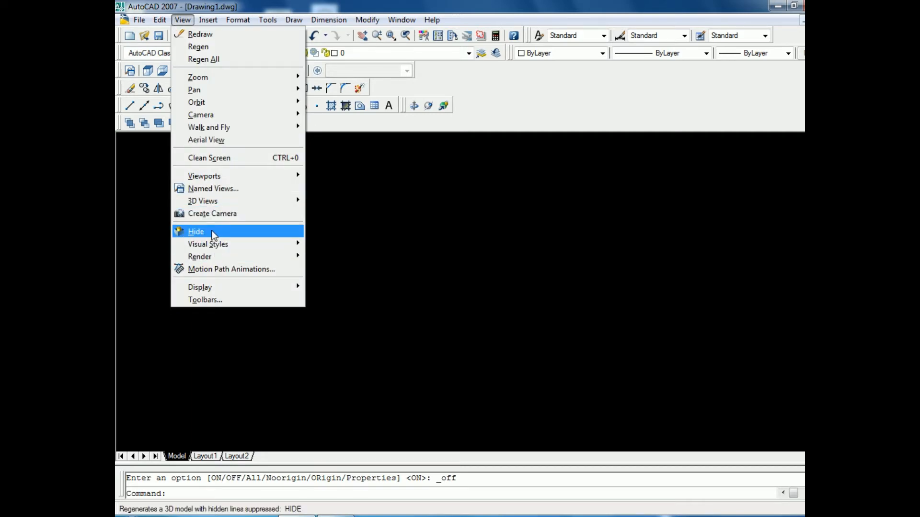
mouse_move(214, 288)
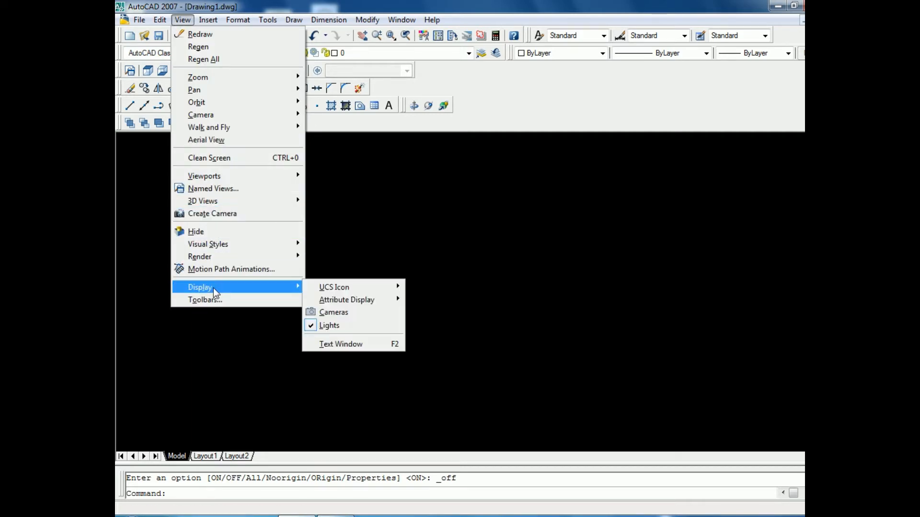
mouse_move(364, 286)
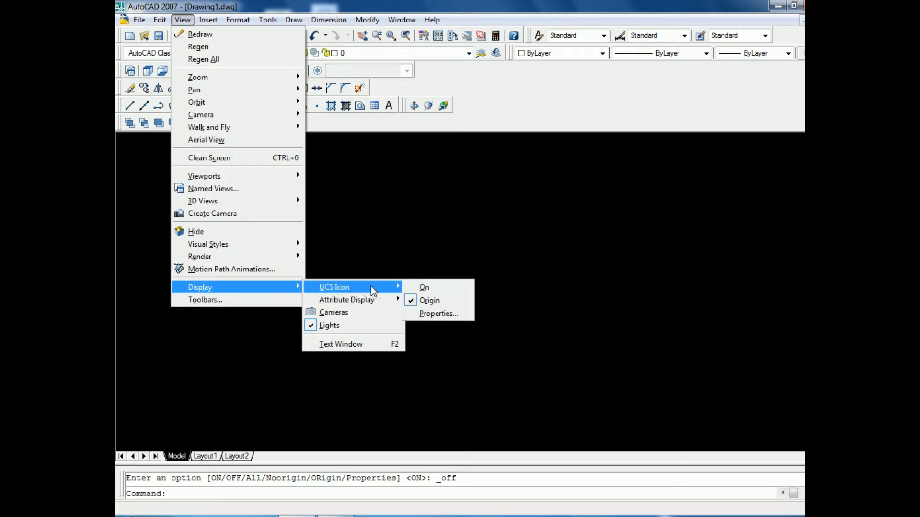
click(430, 286)
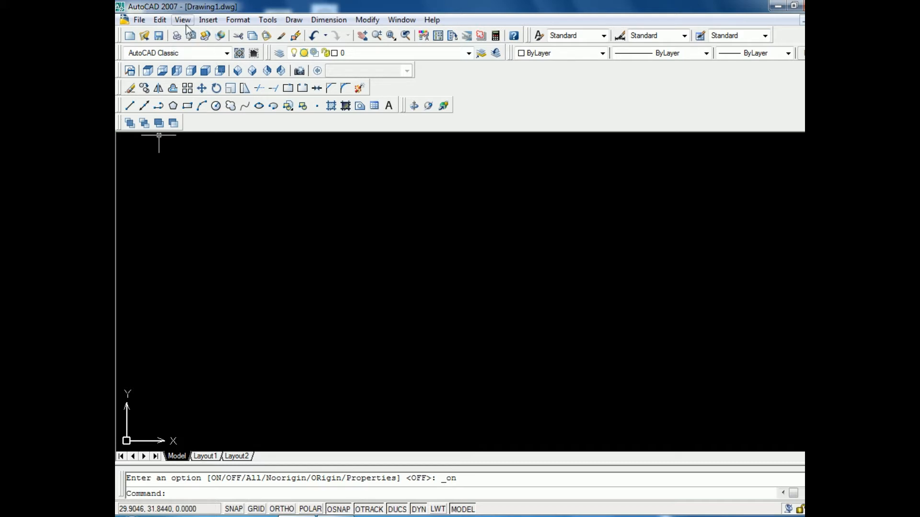
Disable the UCS icon's Origin option so that the icon no longer follows the coordinate origin
scroll(386, 361, down, 3)
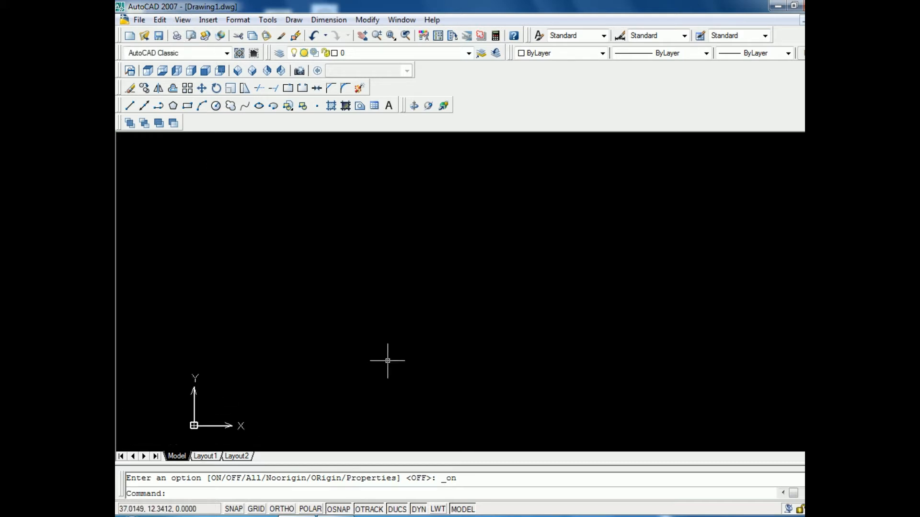
scroll(308, 371, up, 3)
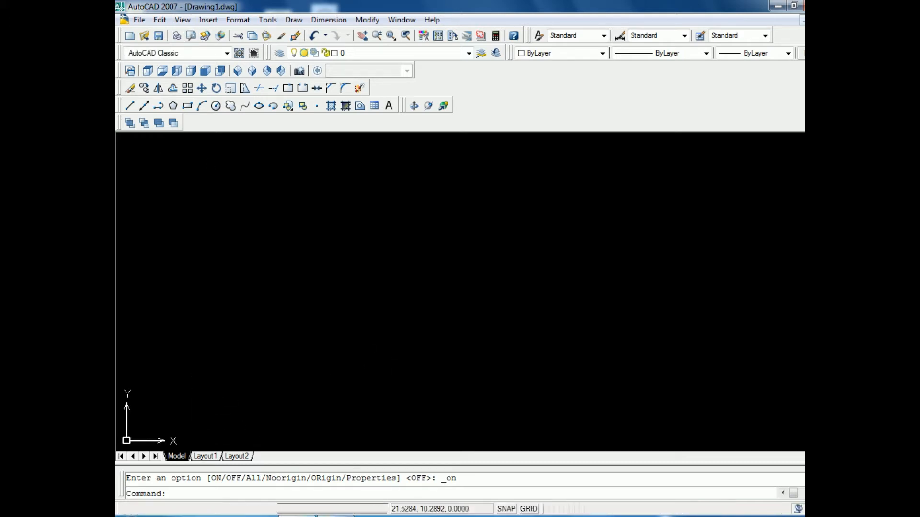
scroll(559, 284, down, 3)
scroll(438, 362, up, 2)
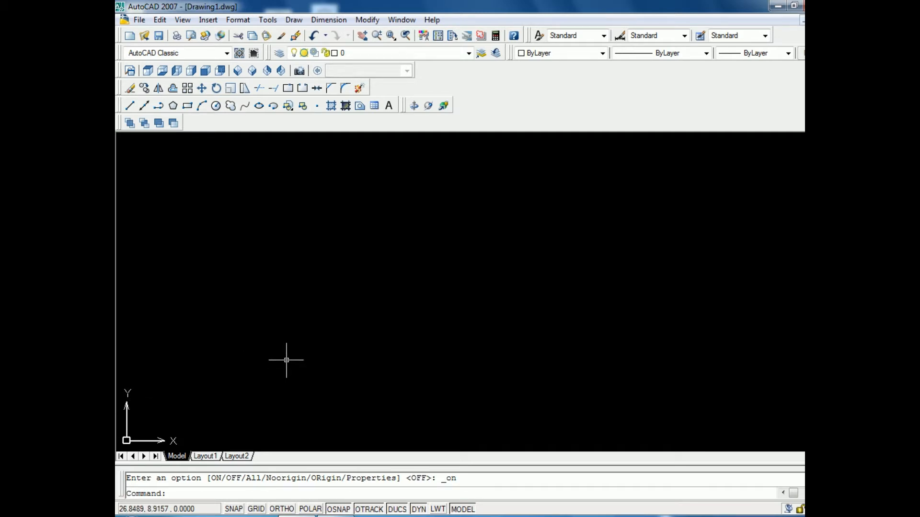
click(183, 20)
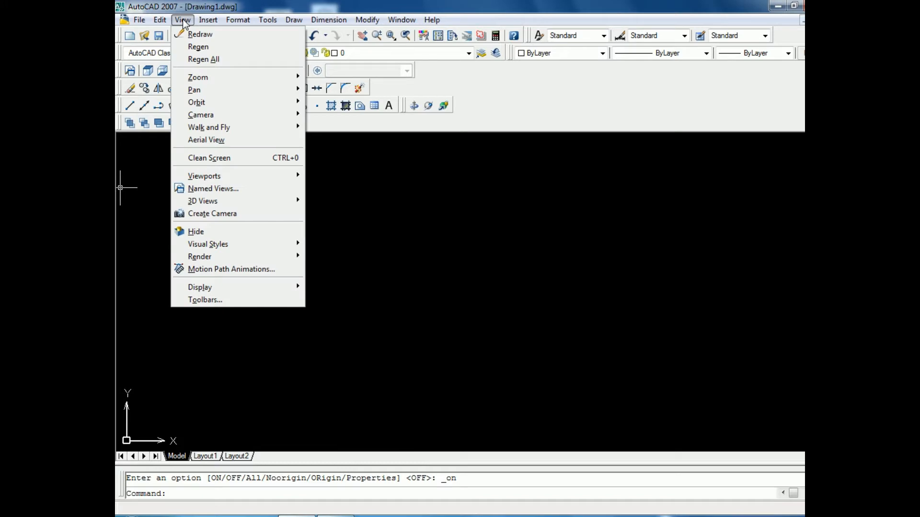
mouse_move(205, 286)
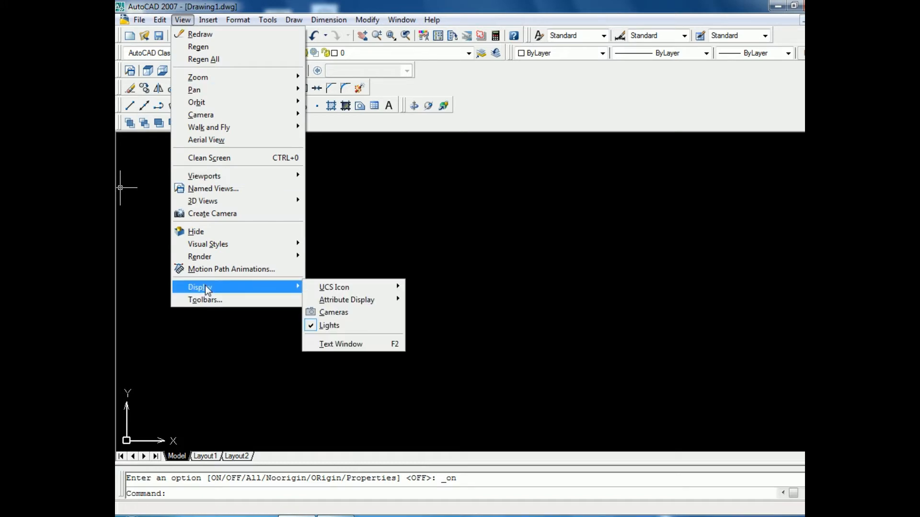
mouse_move(357, 287)
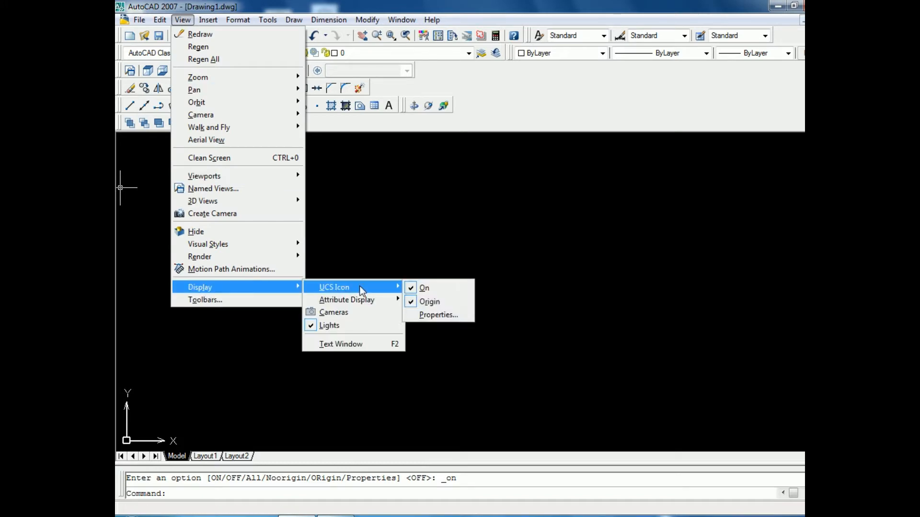
click(413, 304)
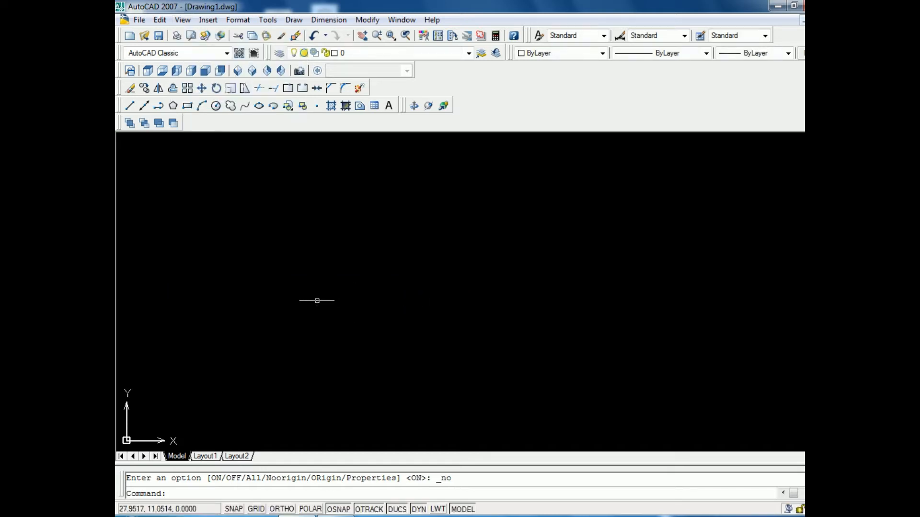
scroll(317, 299, down, 3)
key(Escape)
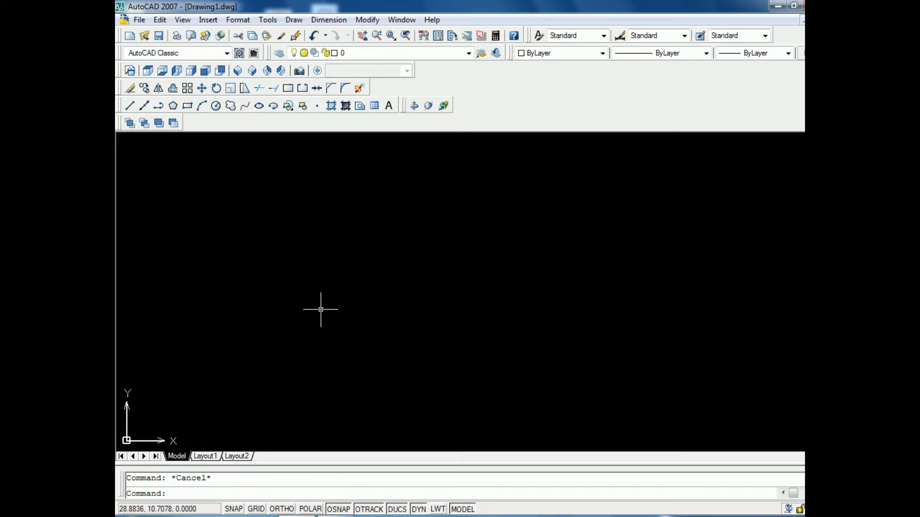
Draw a circle by centre and freely picked radius in the middle of the drawing area
text(c)
key(Return)
click(414, 287)
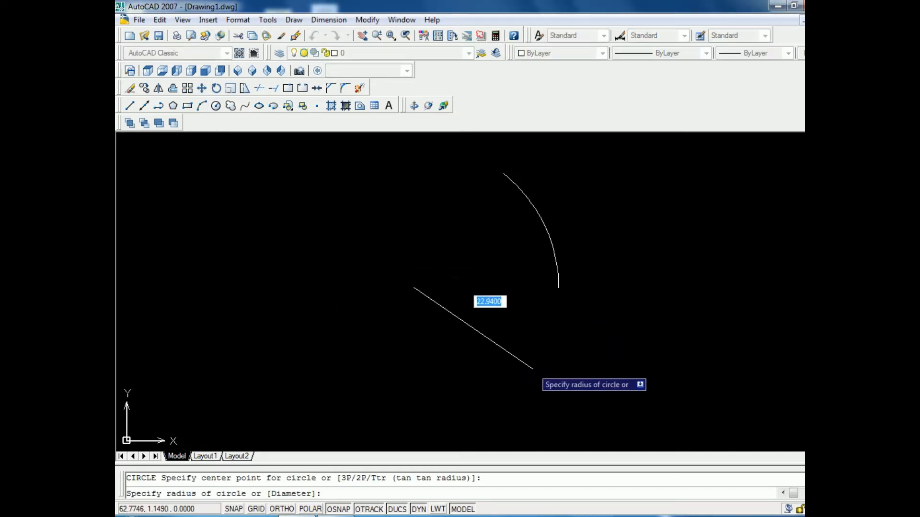
click(509, 344)
scroll(371, 276, down, 2)
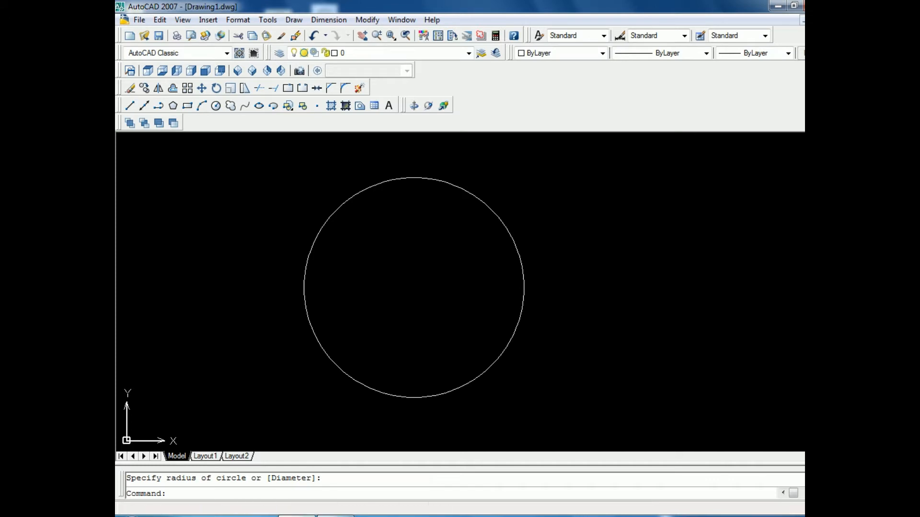
scroll(371, 276, up, 3)
scroll(371, 276, down, 4)
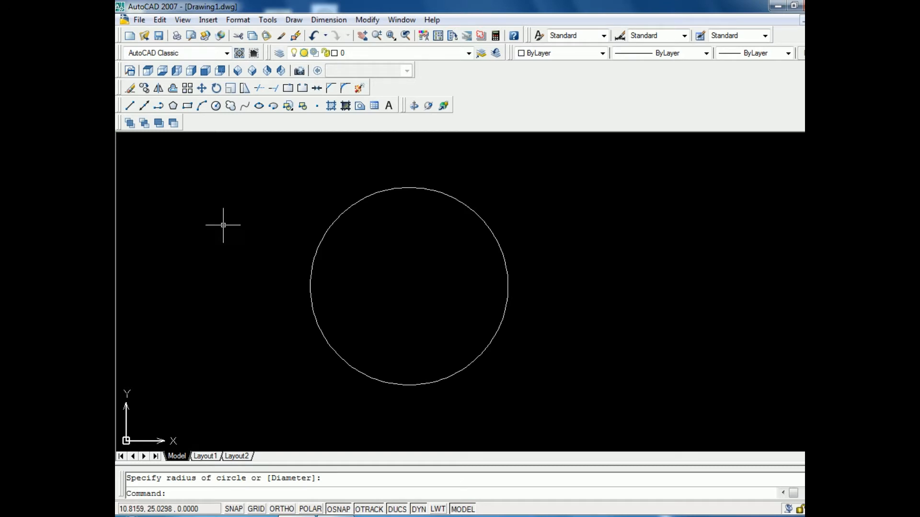
Erase the circle from the drawing
key(Escape)
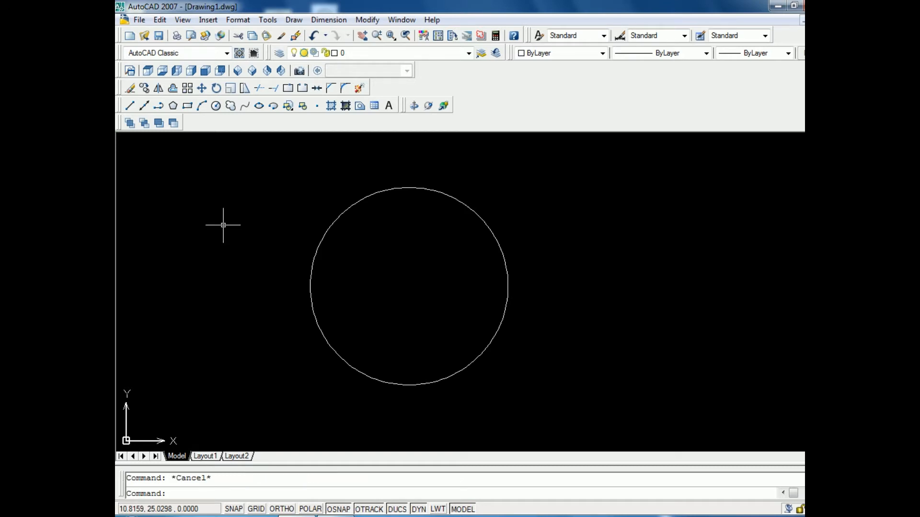
click(322, 238)
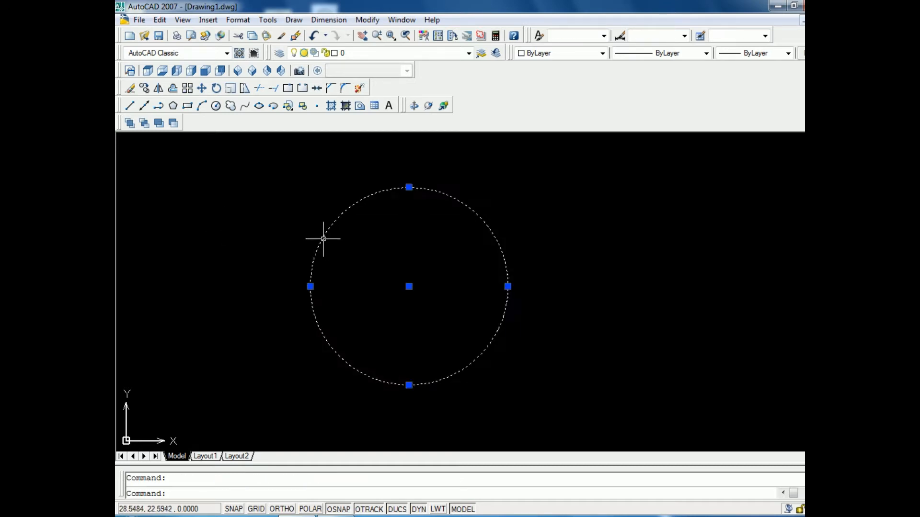
key(Delete)
Open the UCS icon properties and set the 3D icon's line width to 3
click(182, 19)
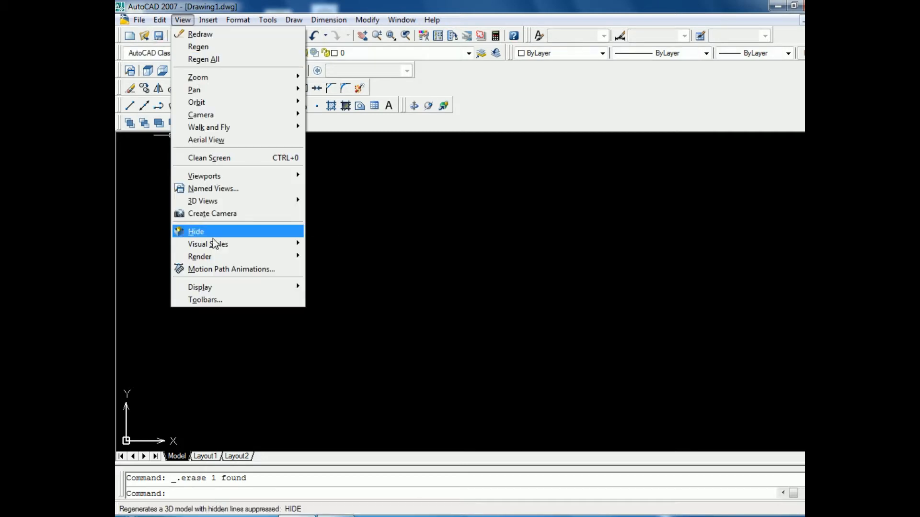
mouse_move(211, 286)
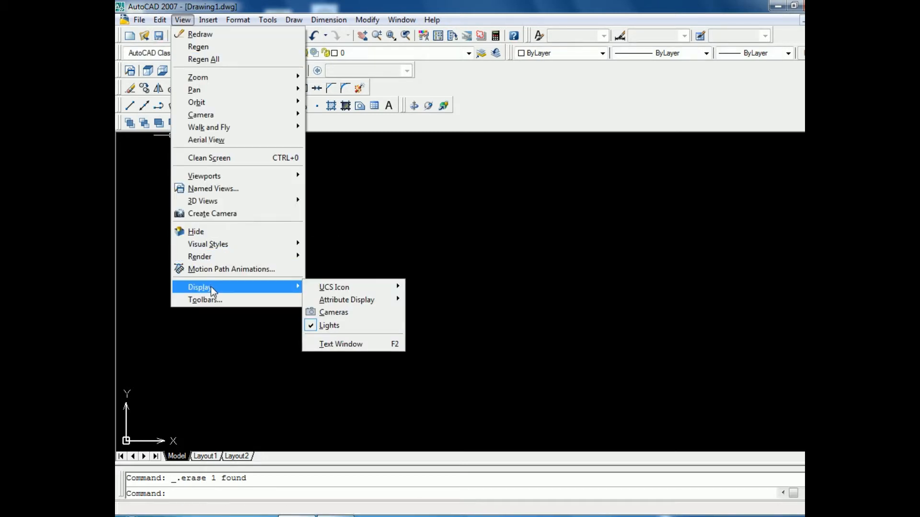
mouse_move(363, 288)
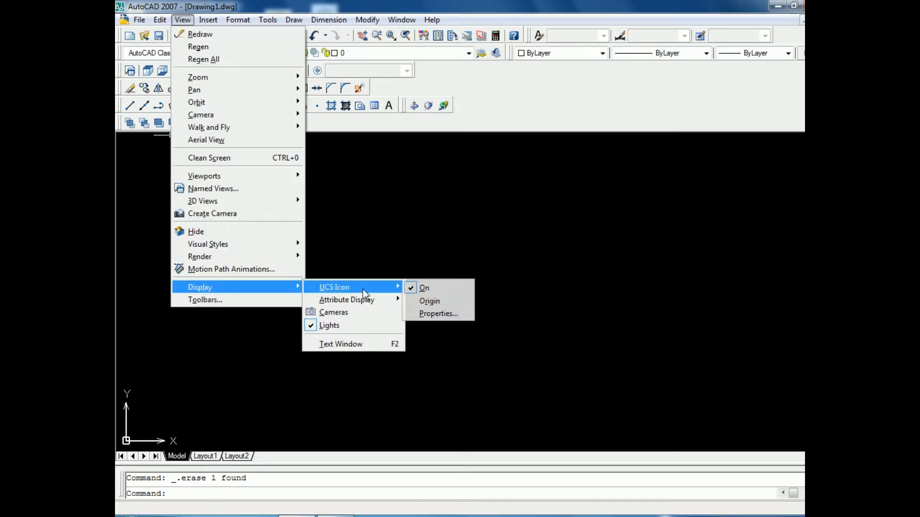
click(422, 315)
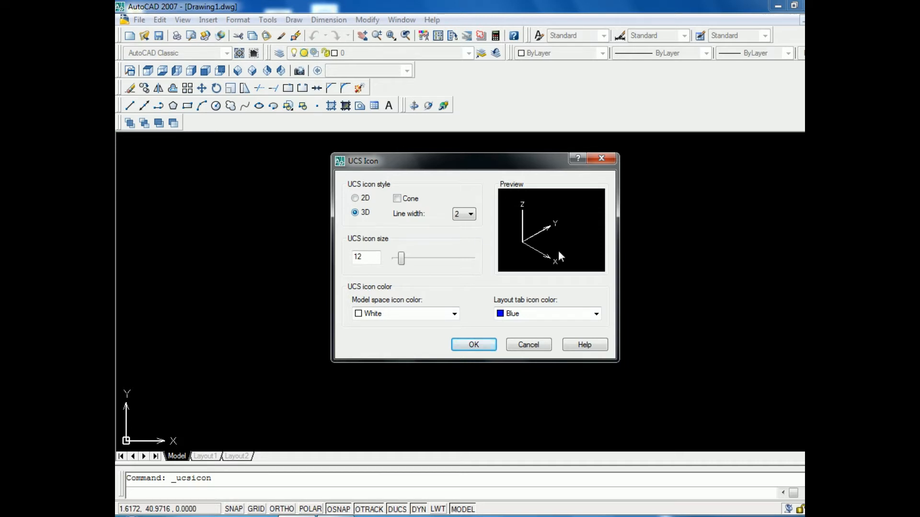
click(469, 216)
click(460, 225)
click(469, 215)
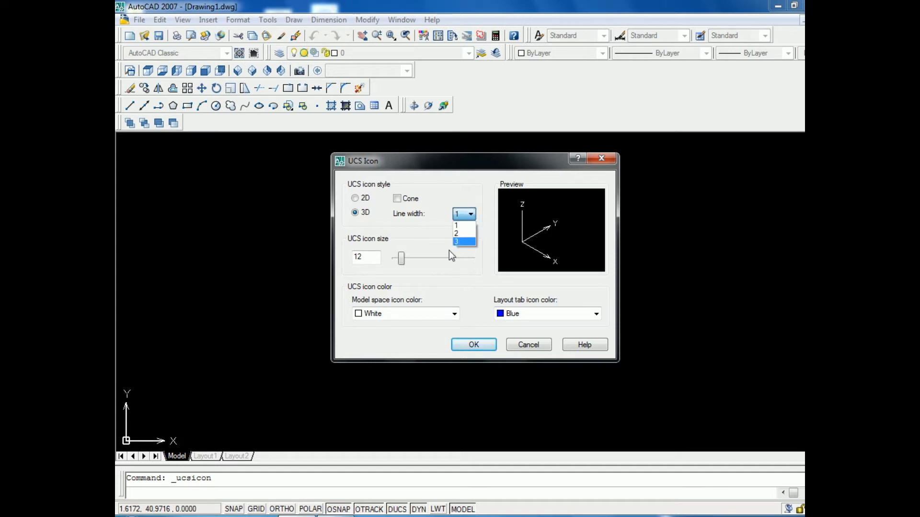
click(457, 242)
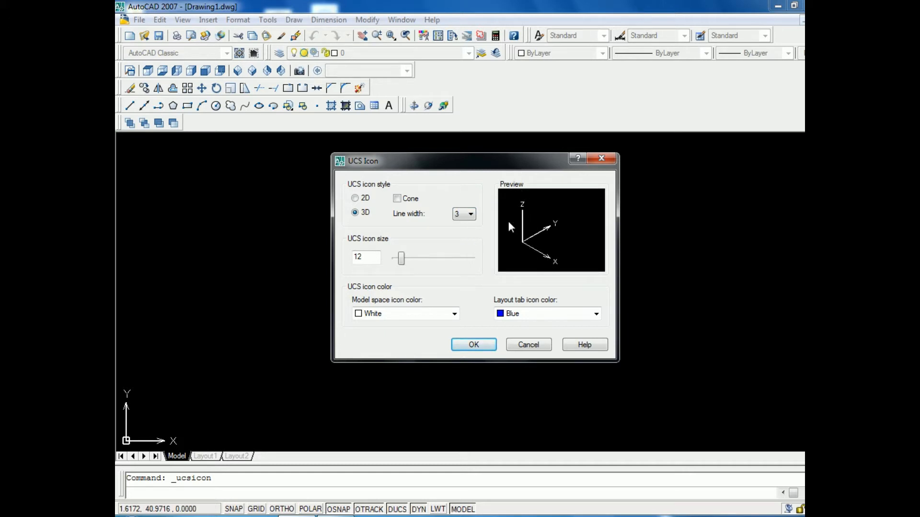
Apply the UCS icon properties with the 3D icon's line width at 3
click(466, 214)
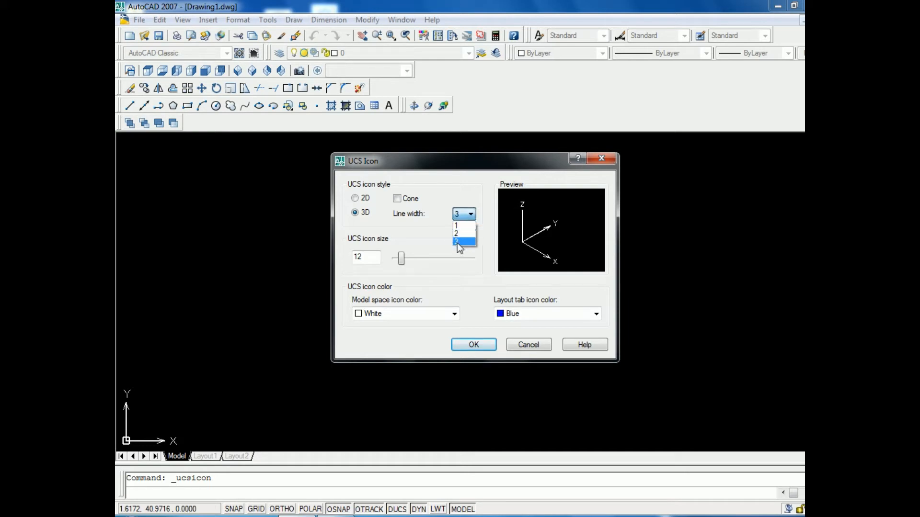
click(457, 234)
click(473, 344)
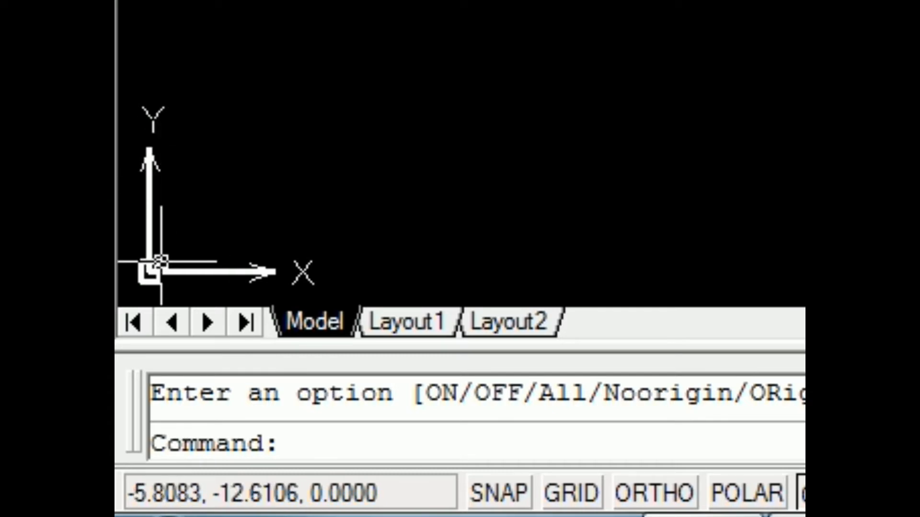
Change the UCS icon style to 2D in its properties and apply it
click(182, 20)
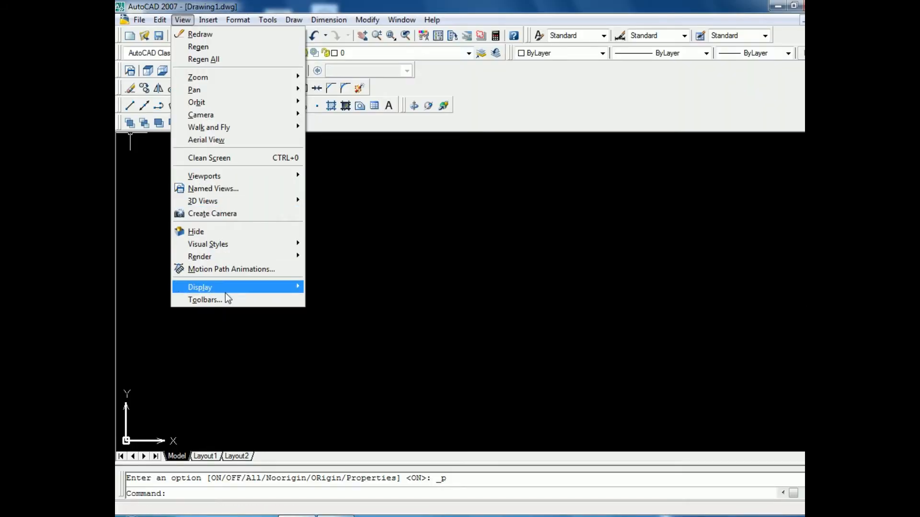
mouse_move(226, 292)
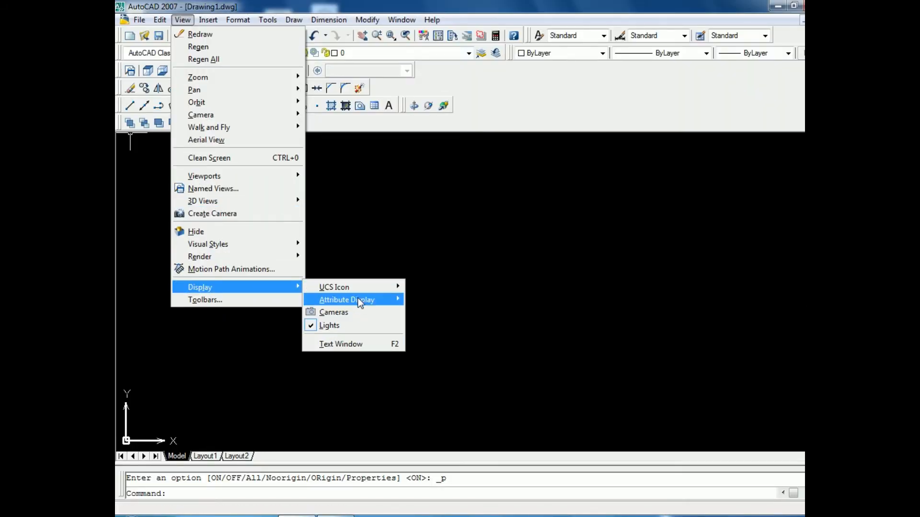
mouse_move(357, 288)
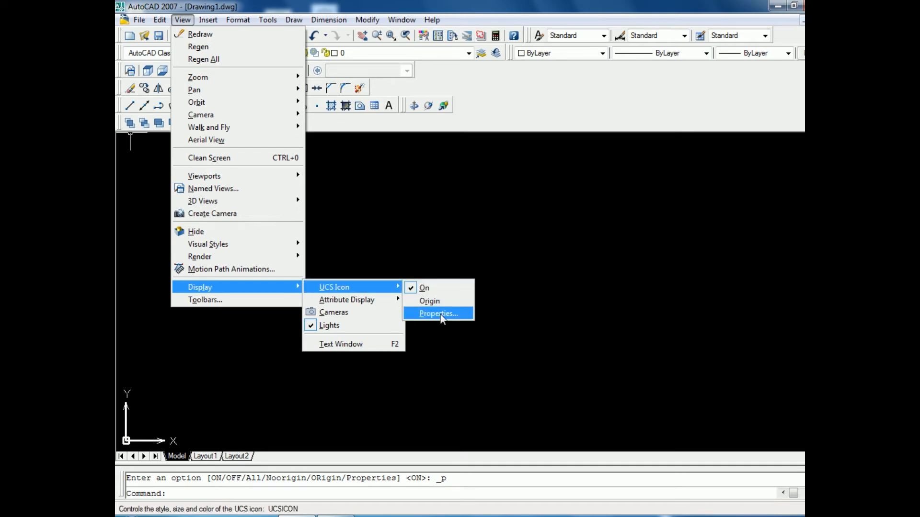
click(439, 314)
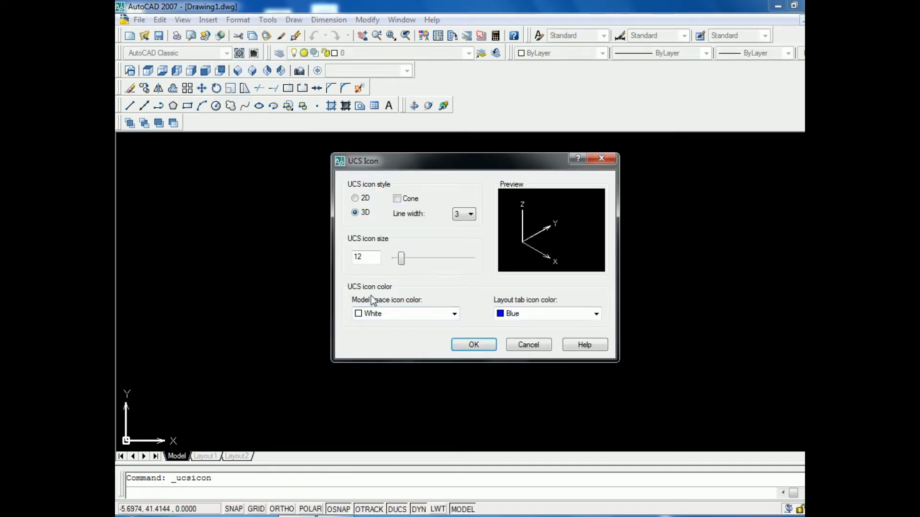
click(363, 200)
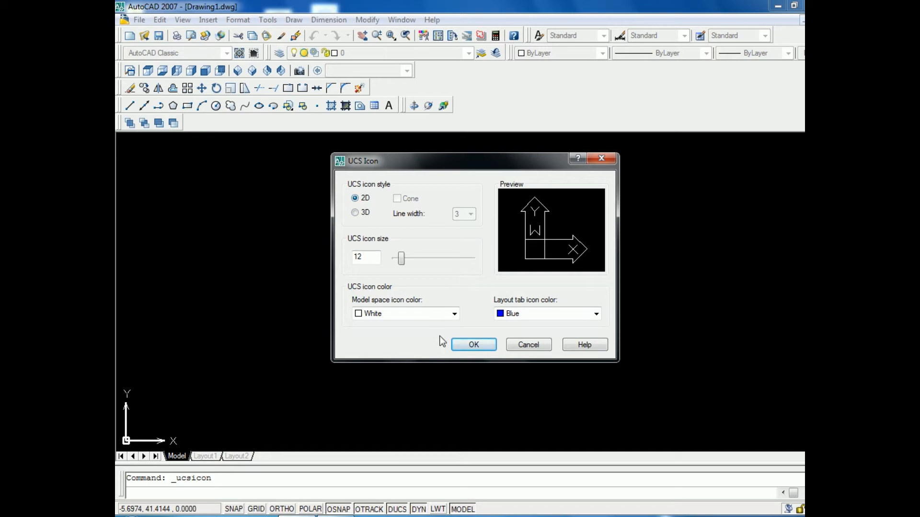
click(455, 344)
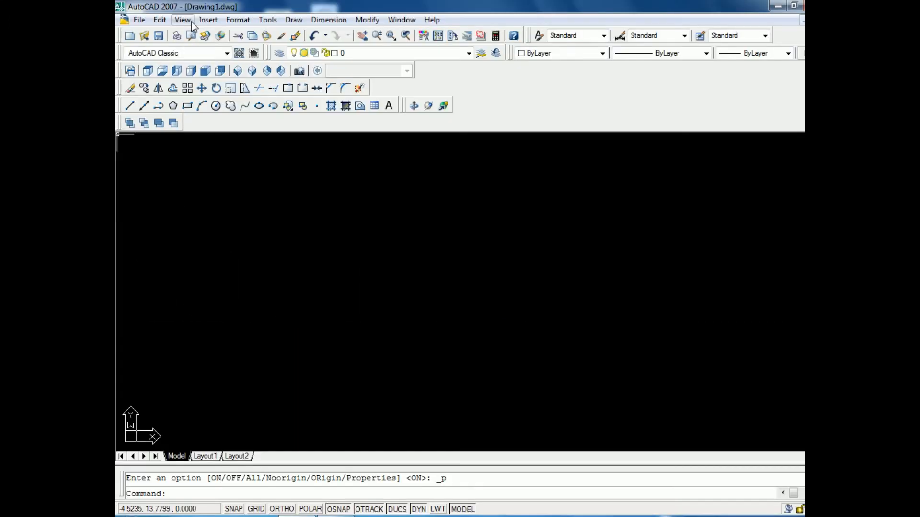
Switch the UCS icon style to 3D in its properties and enable the Cone arrowheads
click(182, 20)
mouse_move(217, 288)
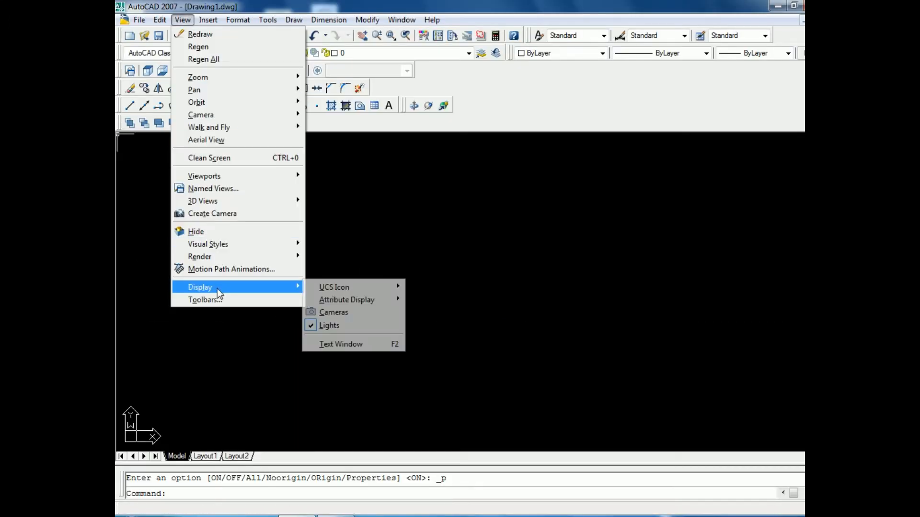
mouse_move(354, 290)
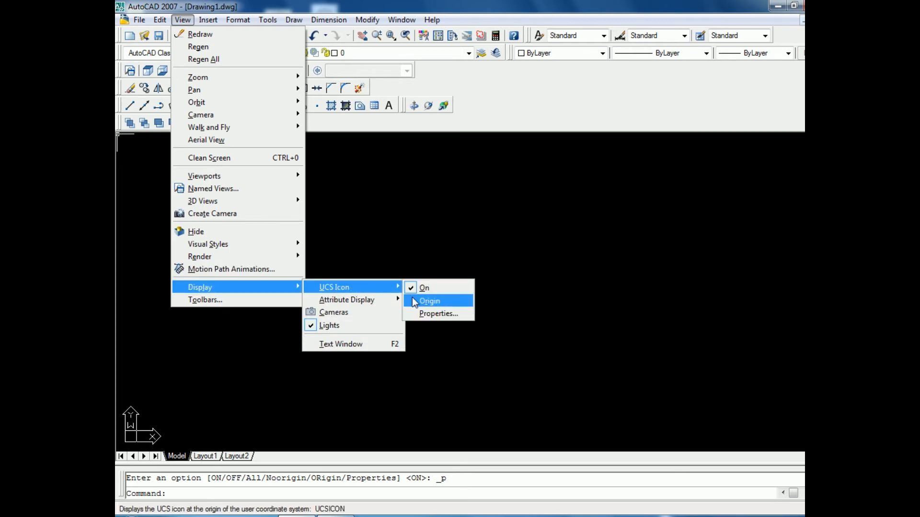
click(416, 312)
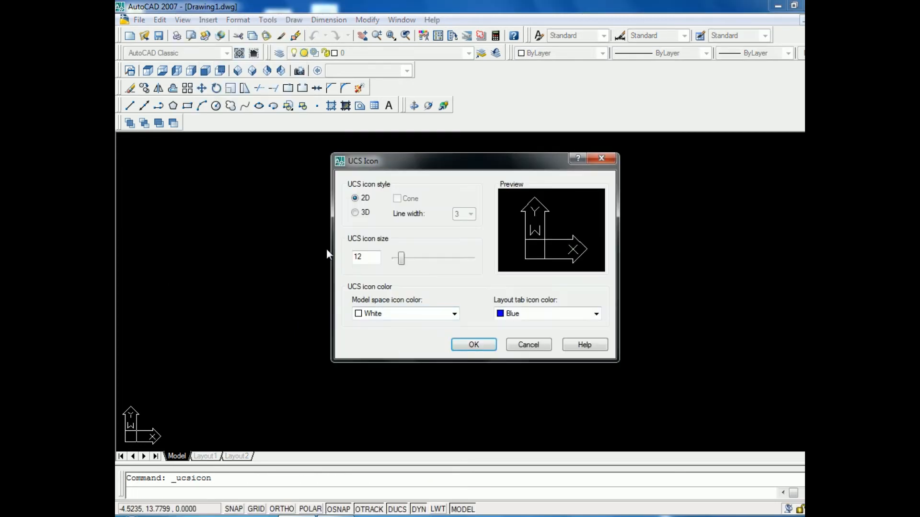
click(359, 216)
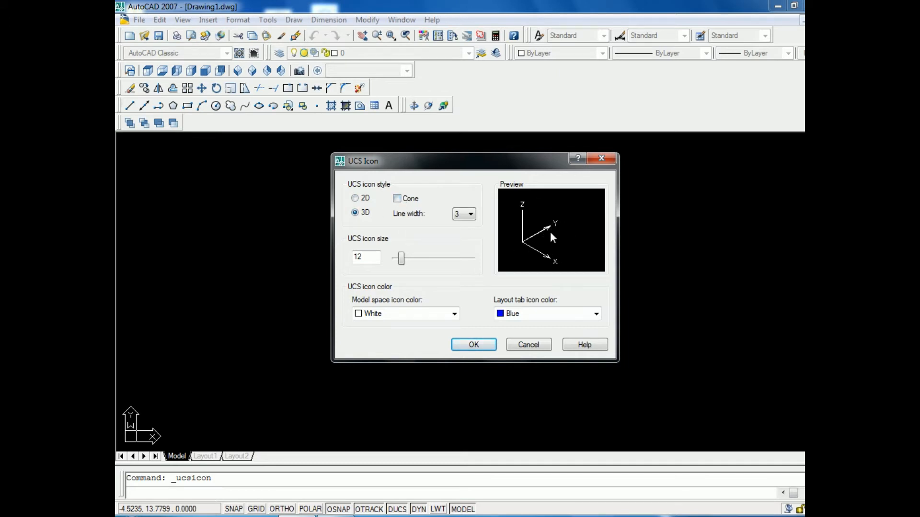
click(398, 200)
Set the UCS icon size to 50 and apply it to the drawing area
drag(411, 260, 331, 254)
text(50)
click(472, 344)
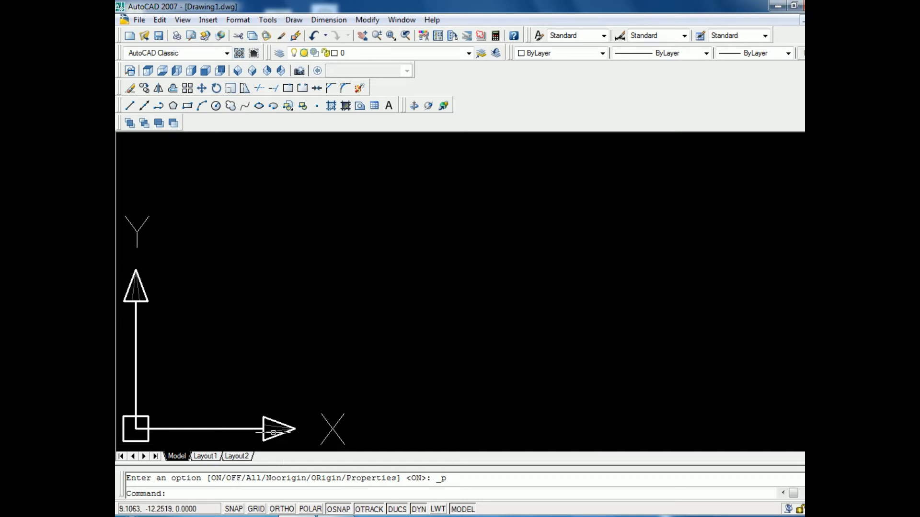
Reduce the UCS icon size to 25 in the icon properties and apply it
click(183, 20)
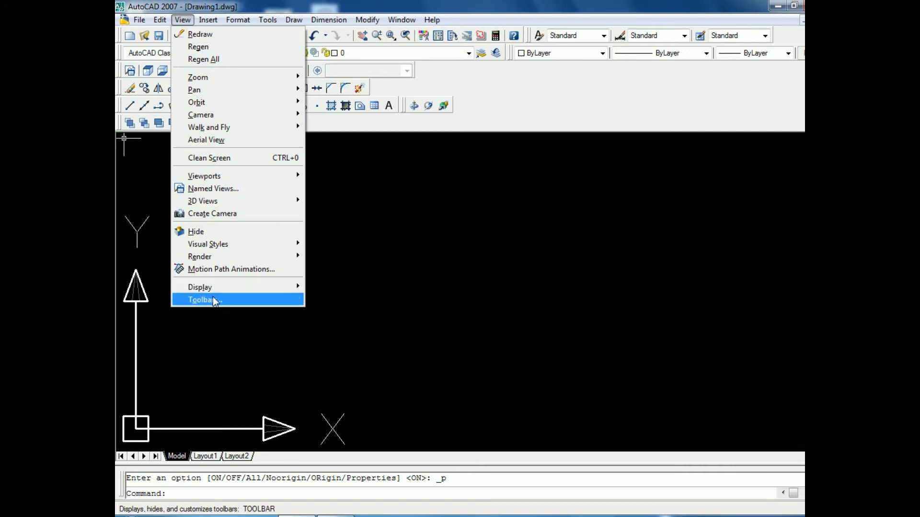
mouse_move(215, 287)
mouse_move(398, 288)
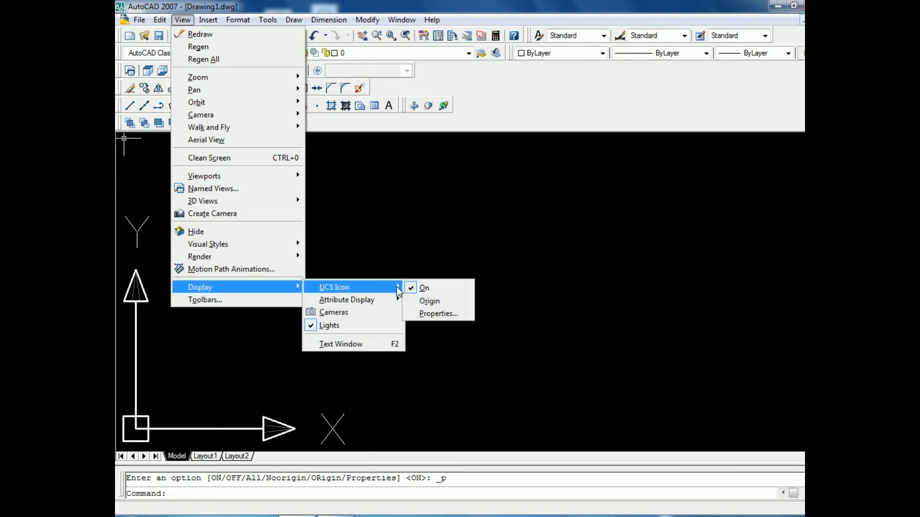
click(433, 312)
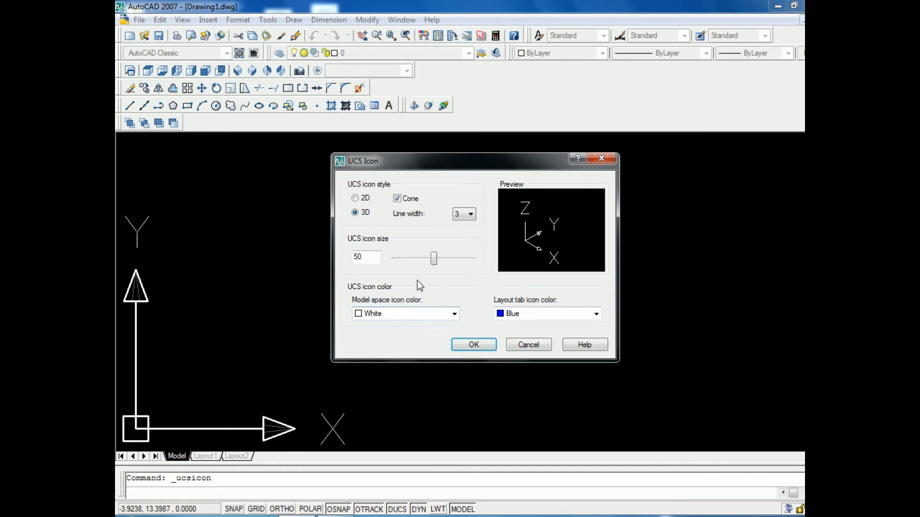
drag(434, 258, 239, 249)
text(25)
click(456, 343)
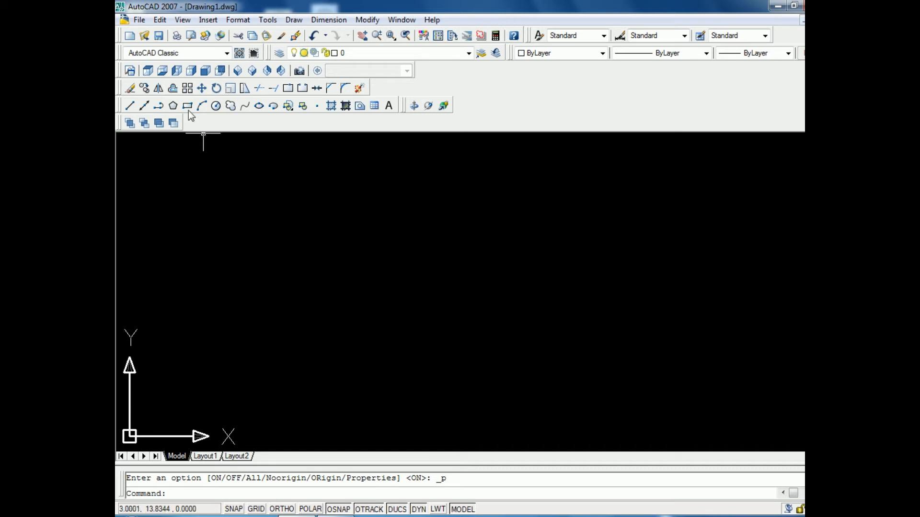
Change the model space colour of the UCS icon to Yellow in its properties and apply it
click(183, 20)
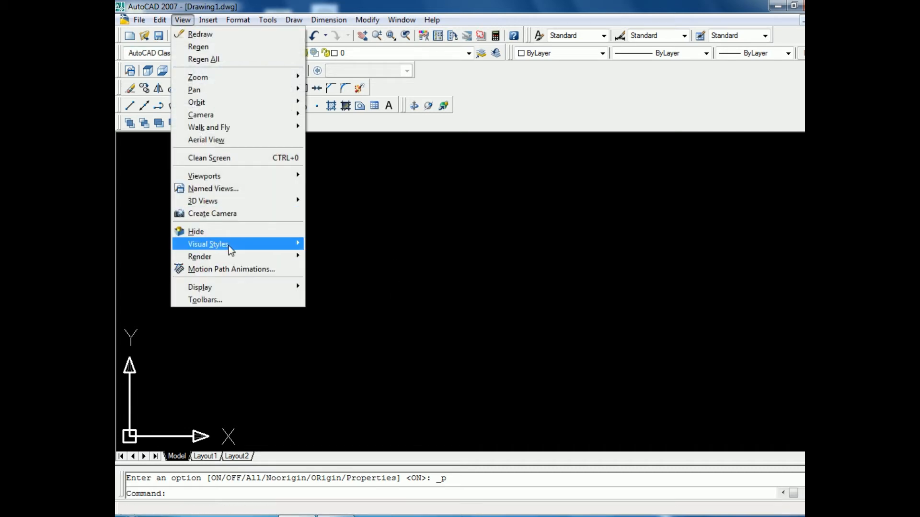
mouse_move(229, 286)
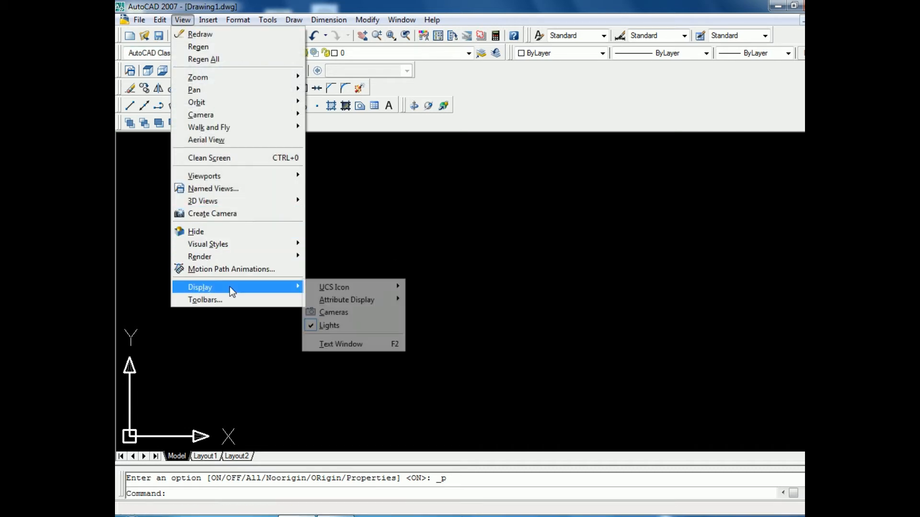
mouse_move(359, 288)
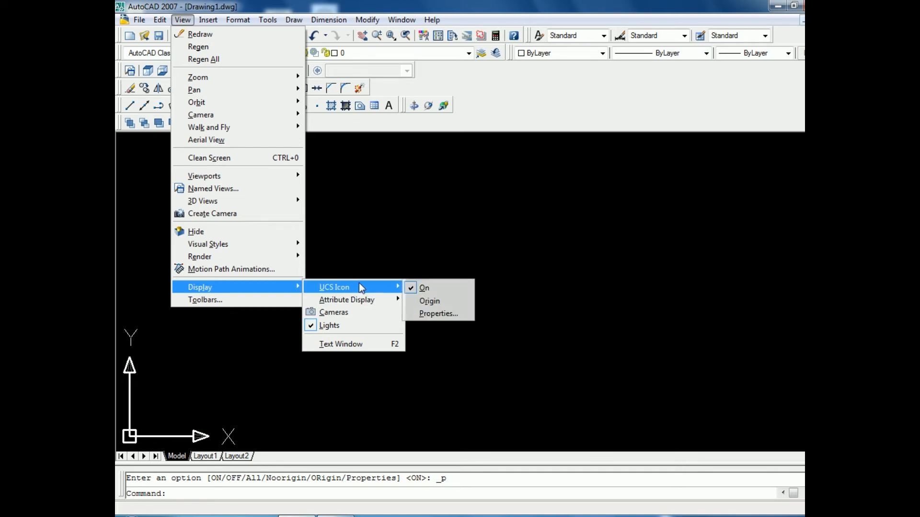
click(439, 313)
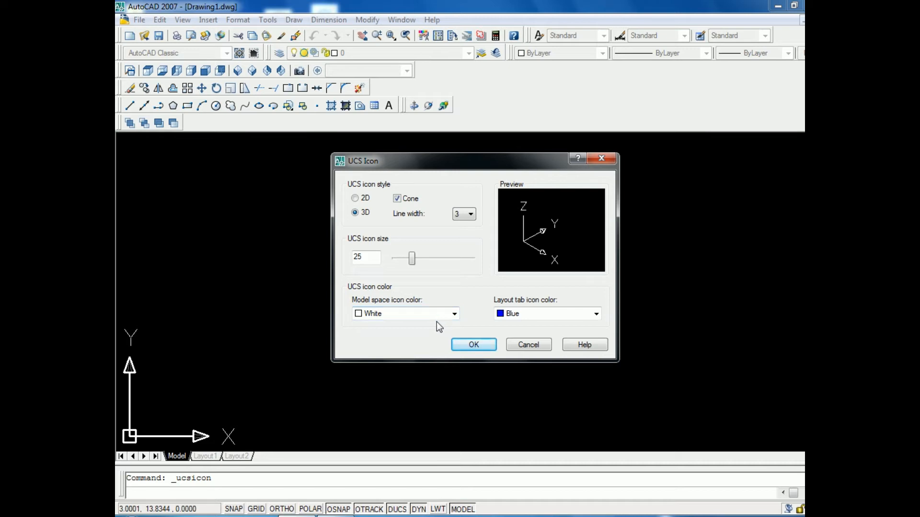
click(432, 315)
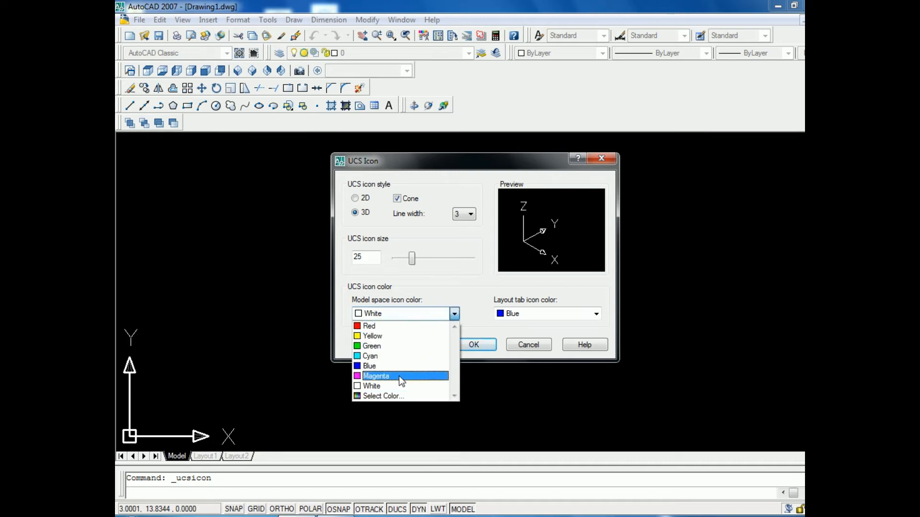
click(372, 337)
click(473, 345)
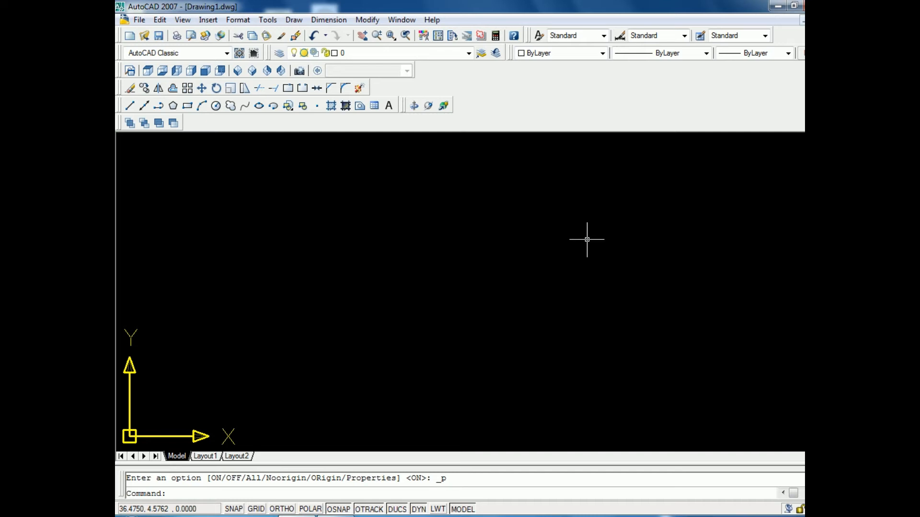
text(ucs)
key(Return)
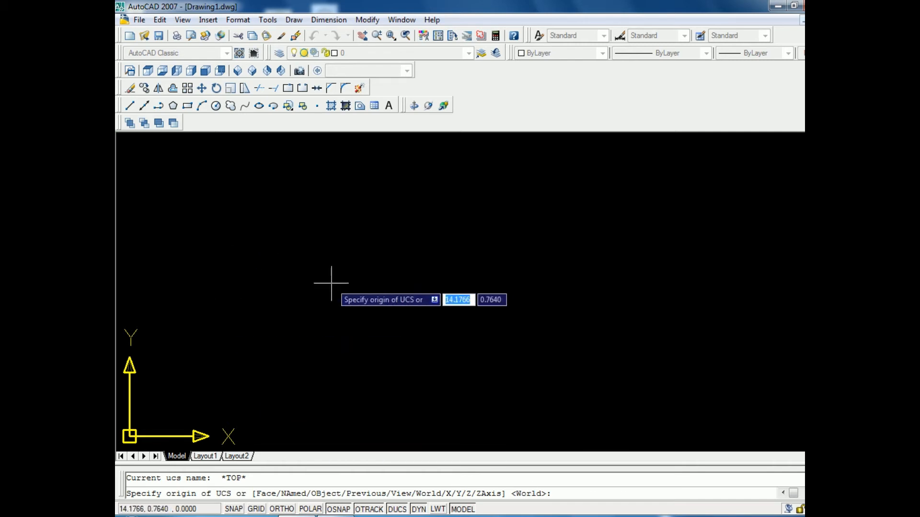
key(Escape)
key(Escape)
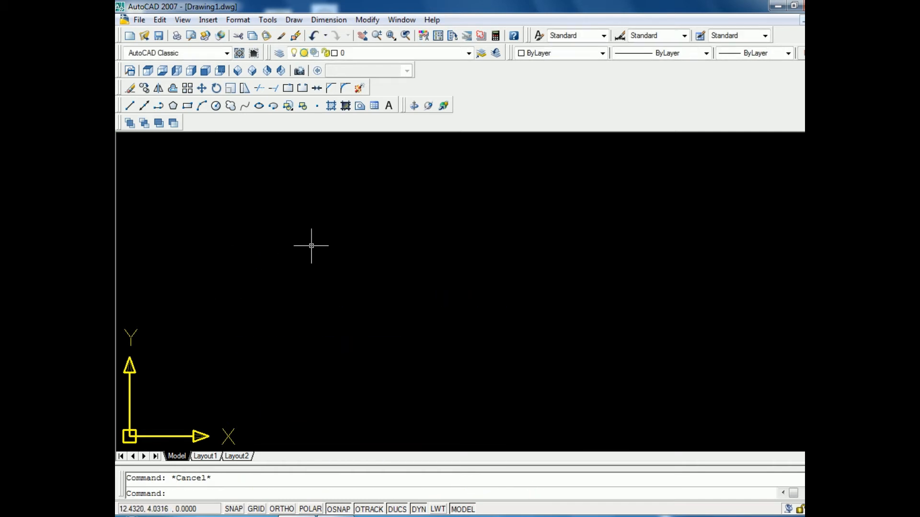
Draw one diagonal line through the middle of the drawing area, rising to the right and ending at about (35.1, 7.8)
text(l)
key(Return)
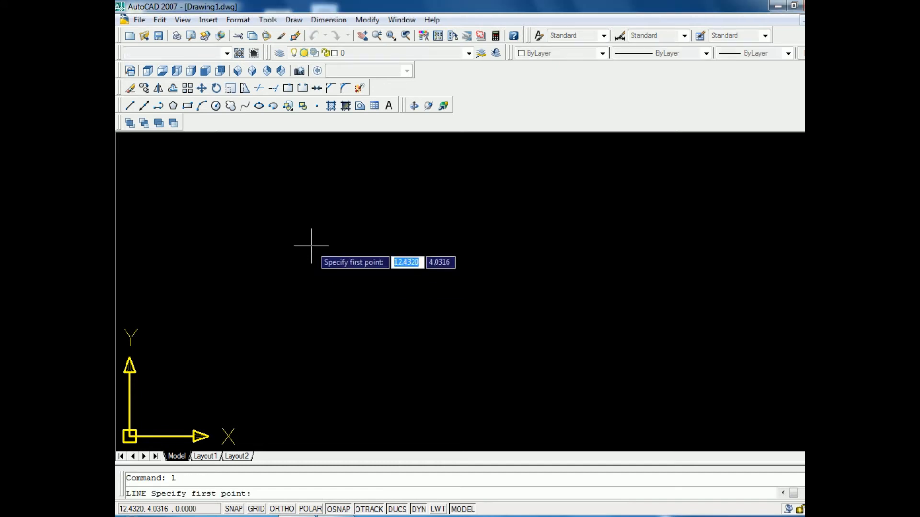
click(350, 375)
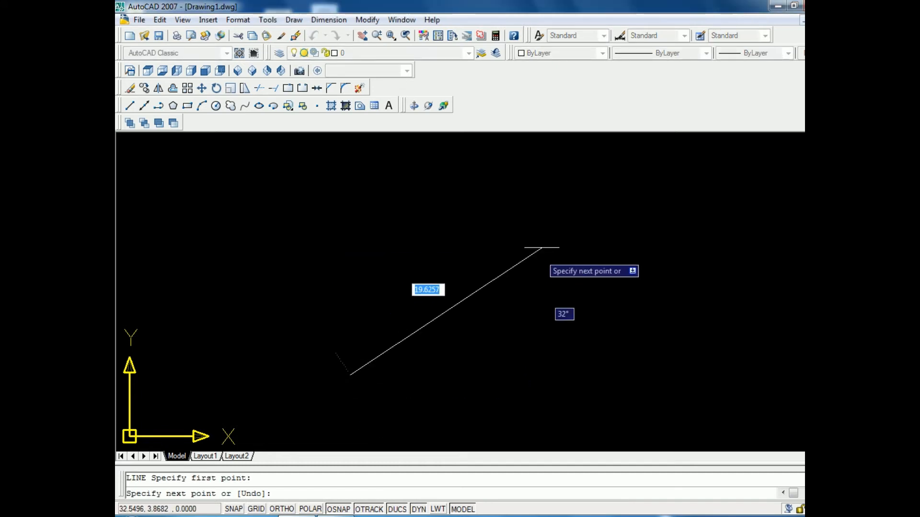
click(570, 201)
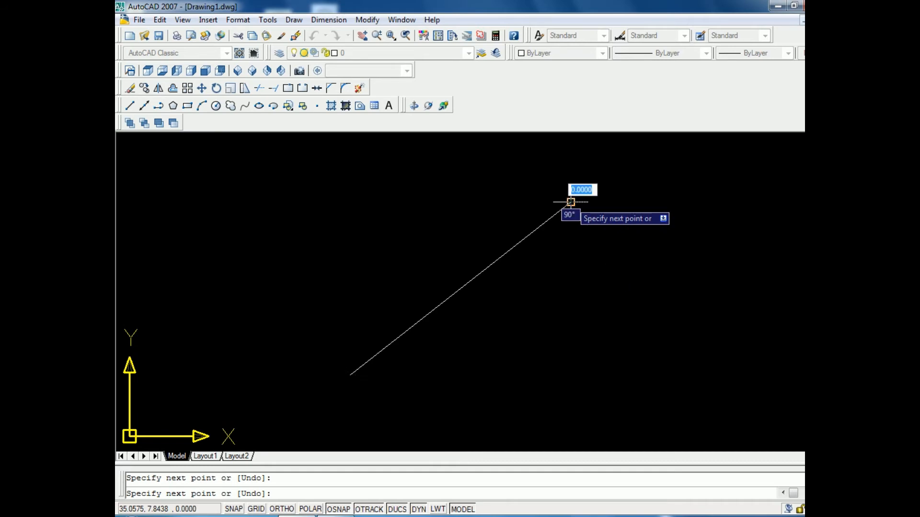
key(Escape)
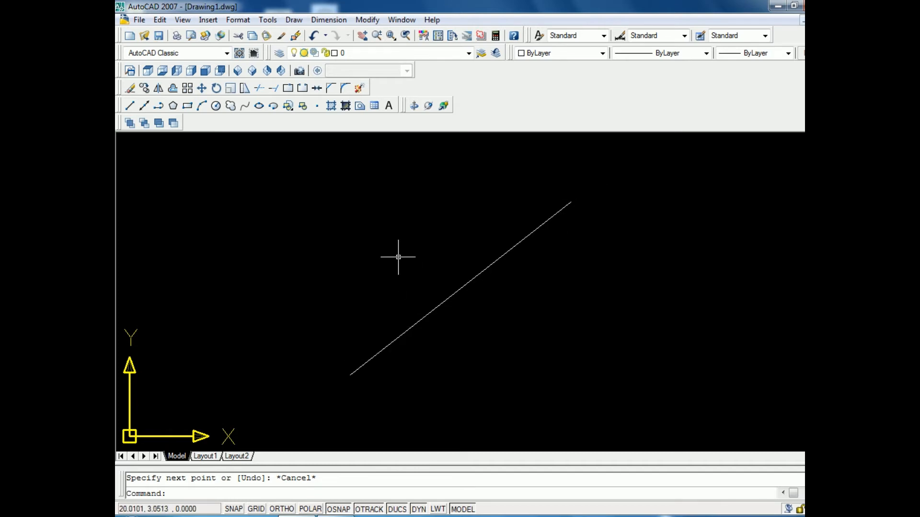
Align the UCS to the diagonal line using the UCS command's Object option, picking the line near its lower end
text(ucs)
key(Return)
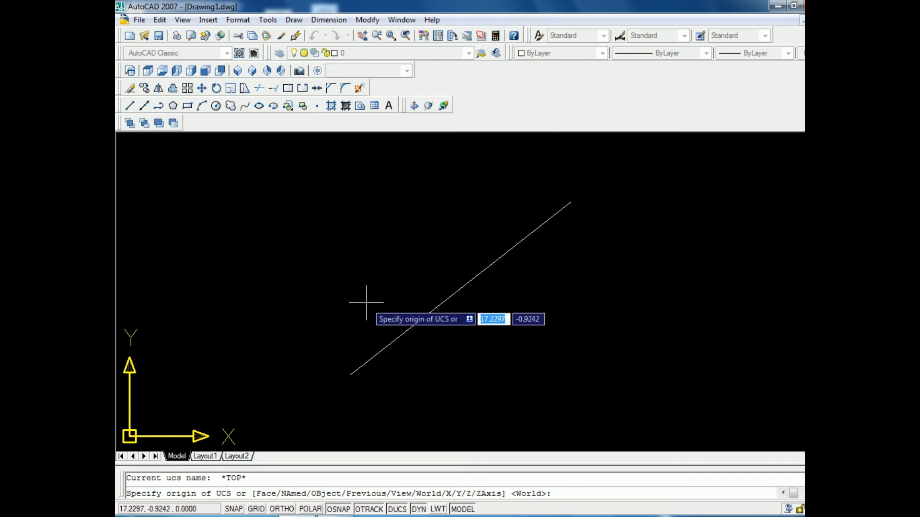
text(ob)
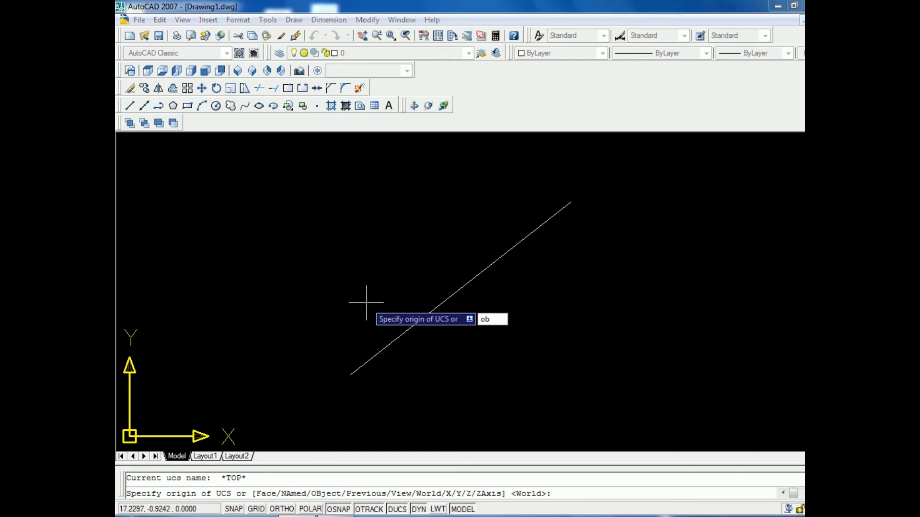
key(Return)
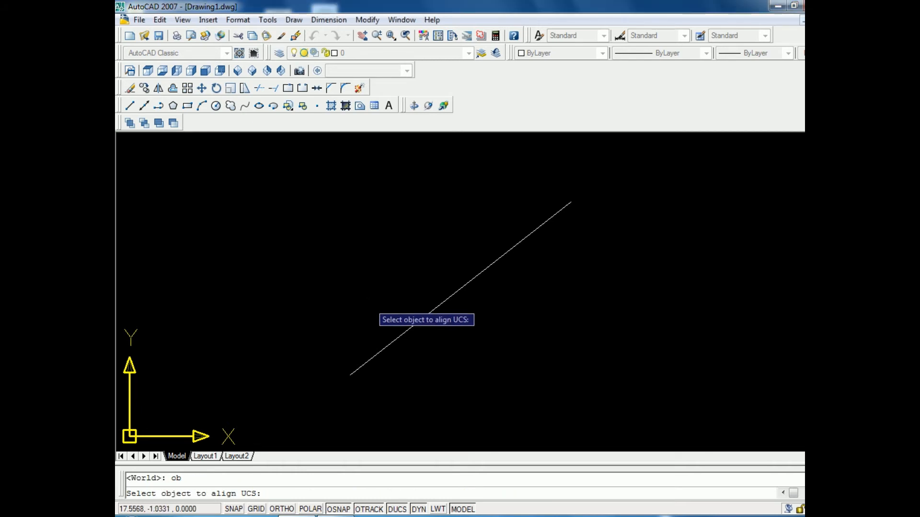
click(392, 342)
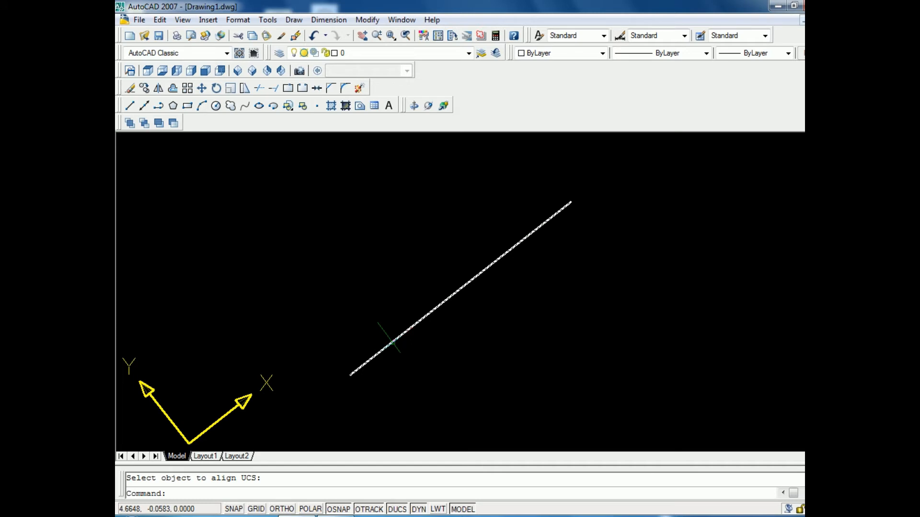
Turn on the Origin setting of the UCS icon so it displays at the current UCS origin
click(182, 19)
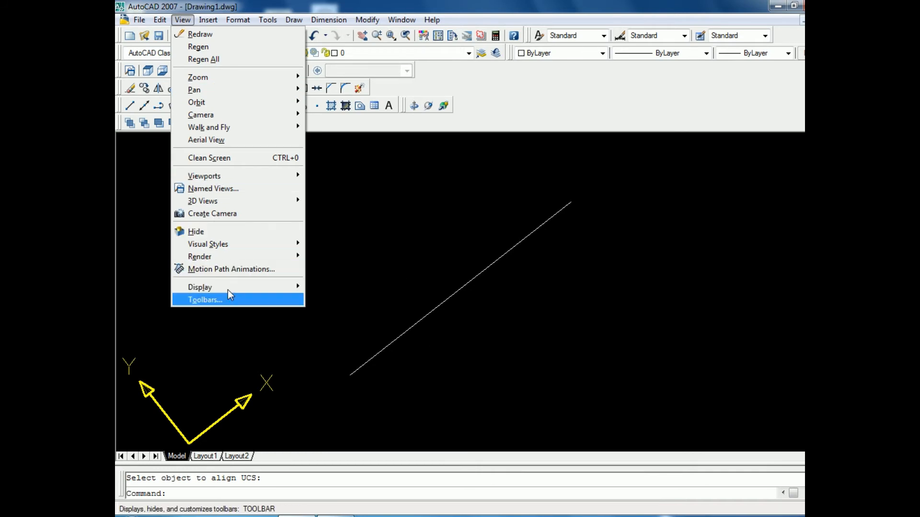
mouse_move(221, 288)
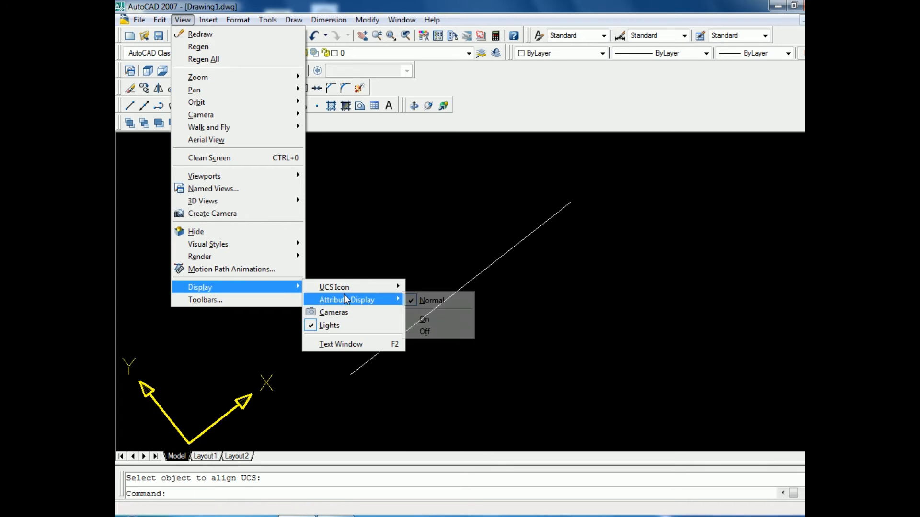
mouse_move(344, 286)
click(424, 302)
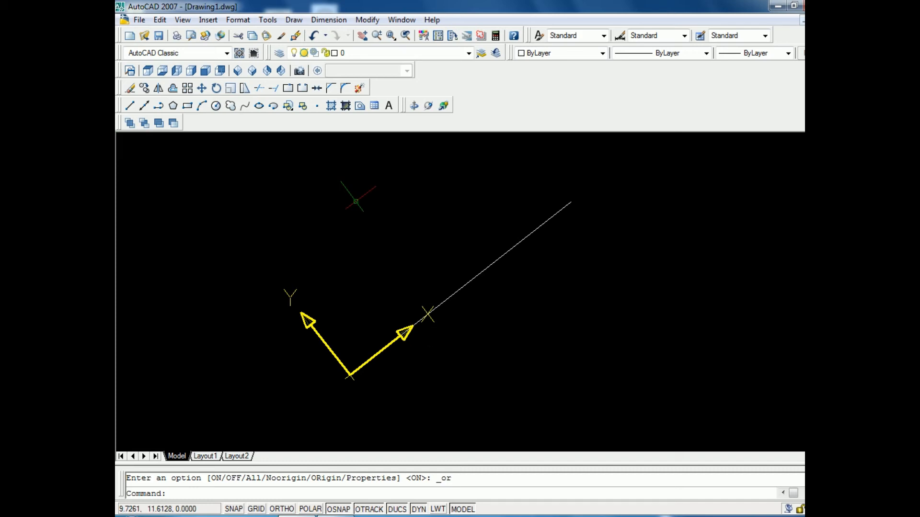
Restore the previous UCS with the UCS command's Previous option
text(uc)
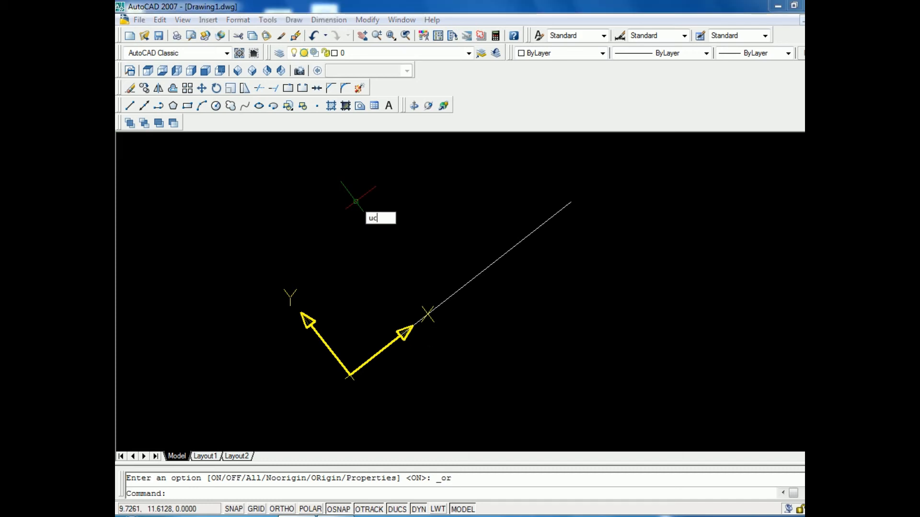
text(s)
key(Return)
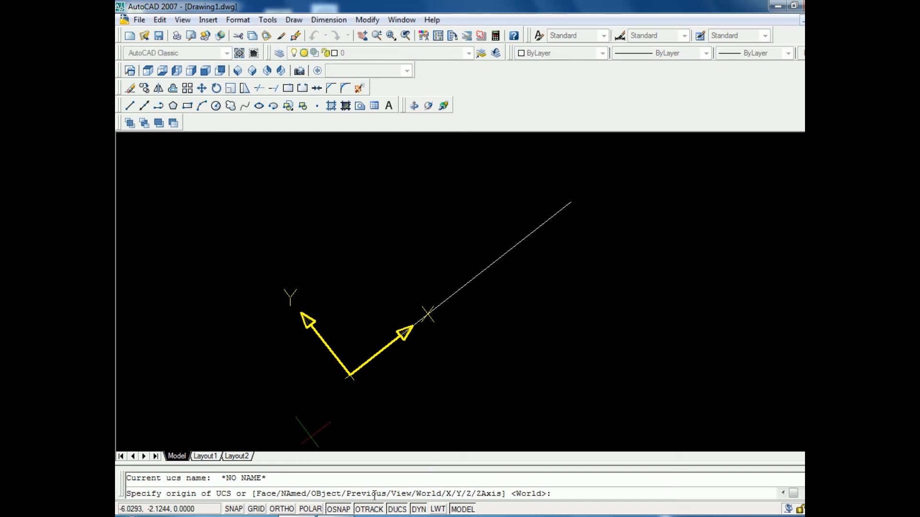
text(p)
key(Return)
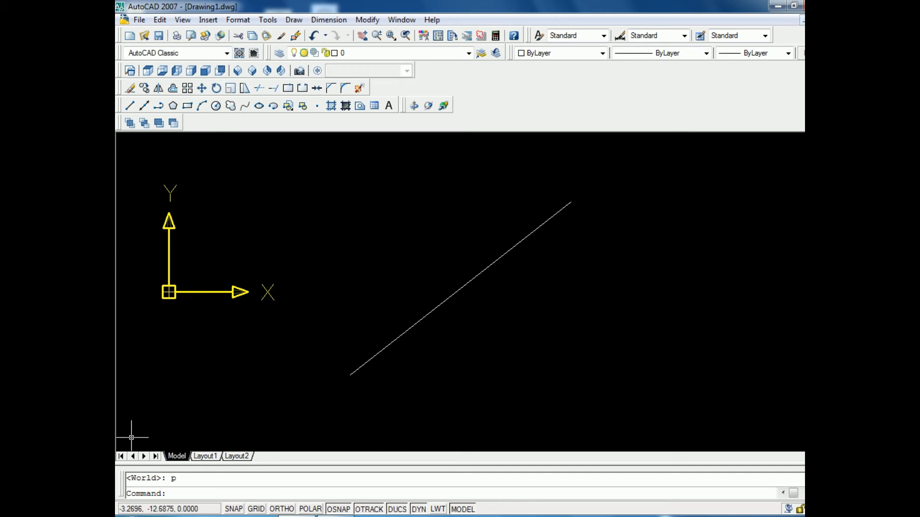
Turn off the Origin setting of the UCS icon
click(182, 20)
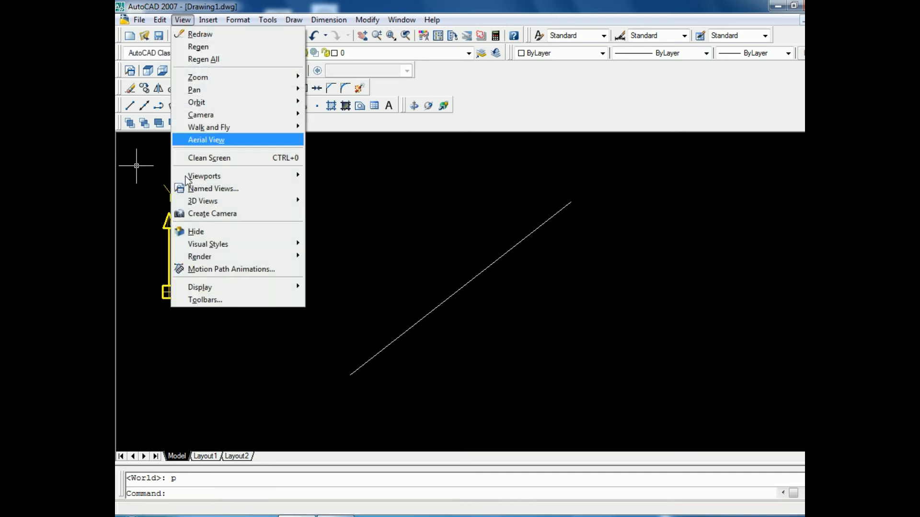
mouse_move(208, 290)
mouse_move(350, 288)
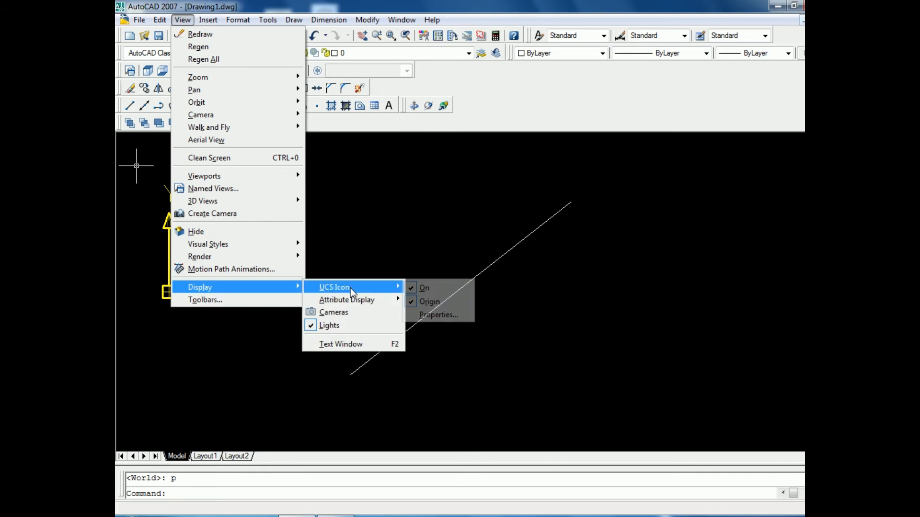
click(421, 302)
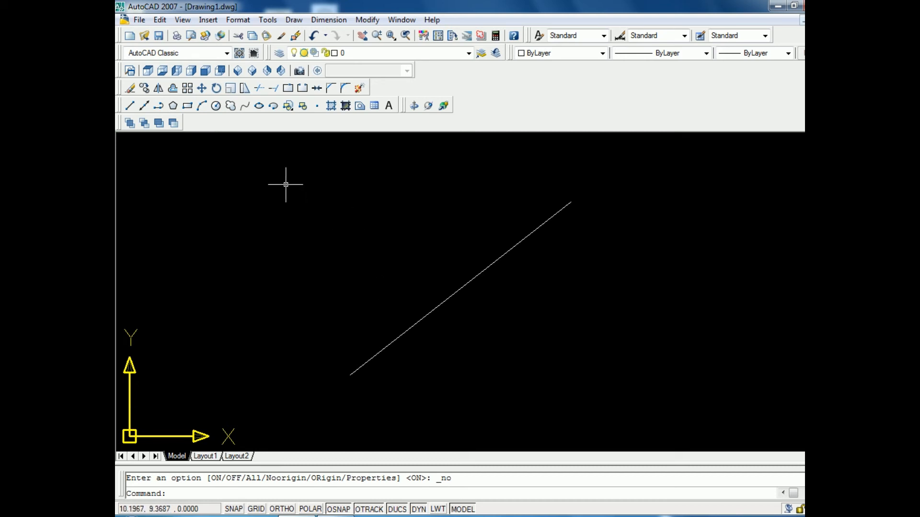
In the NW Isometric view, define a 3-point UCS with origin at the line's left endpoint, X through its right endpoint and positive Y below it
click(281, 71)
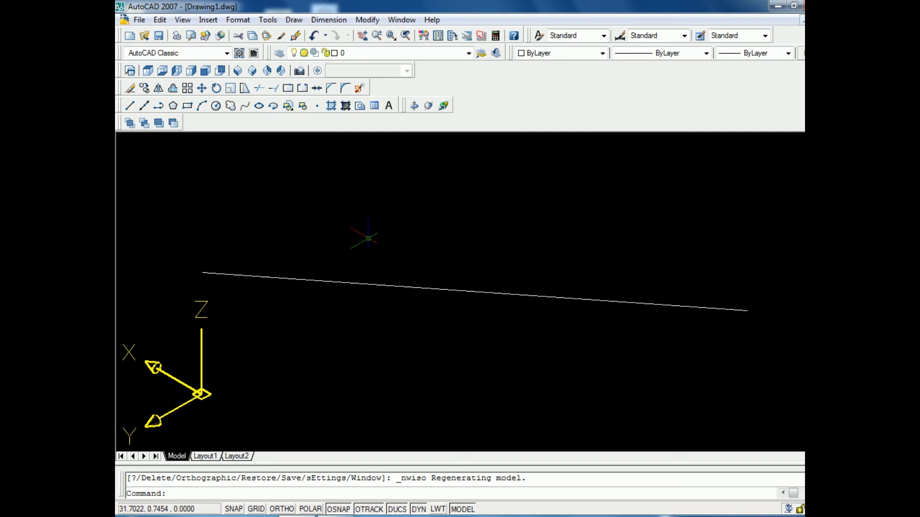
text(ucs)
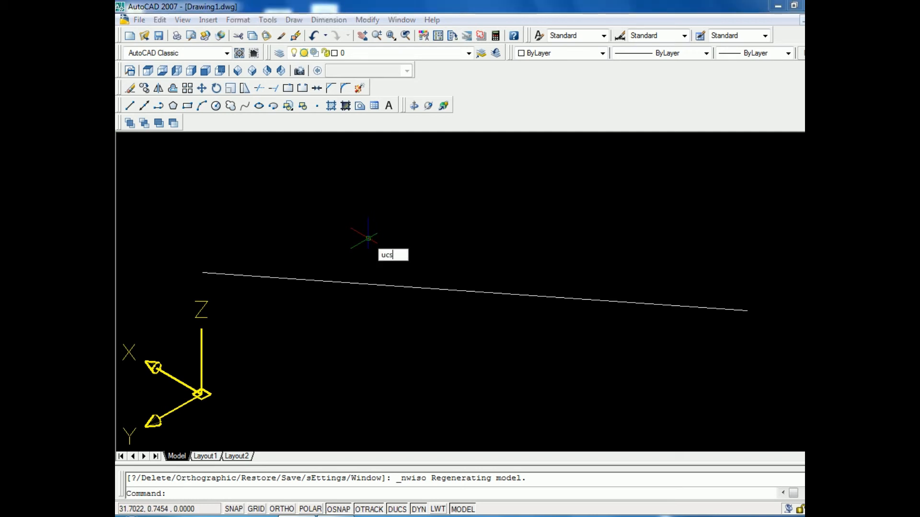
key(Return)
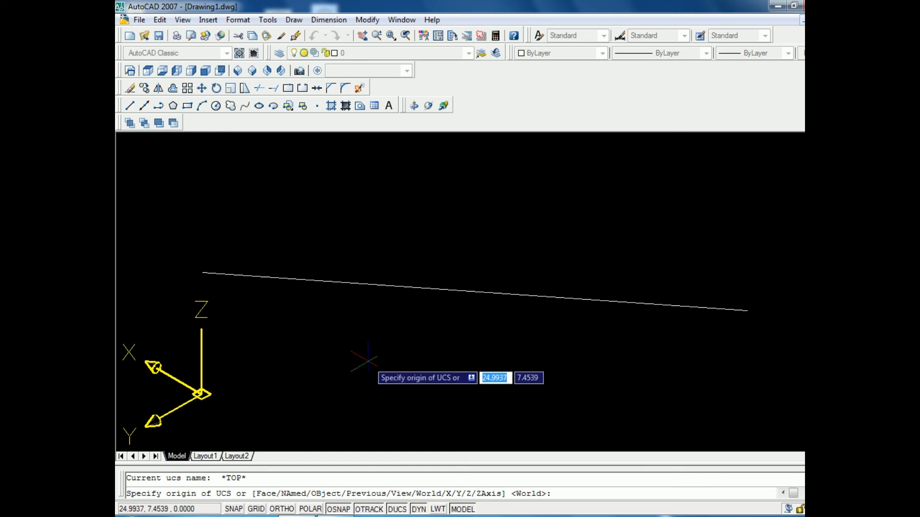
text(n)
key(Return)
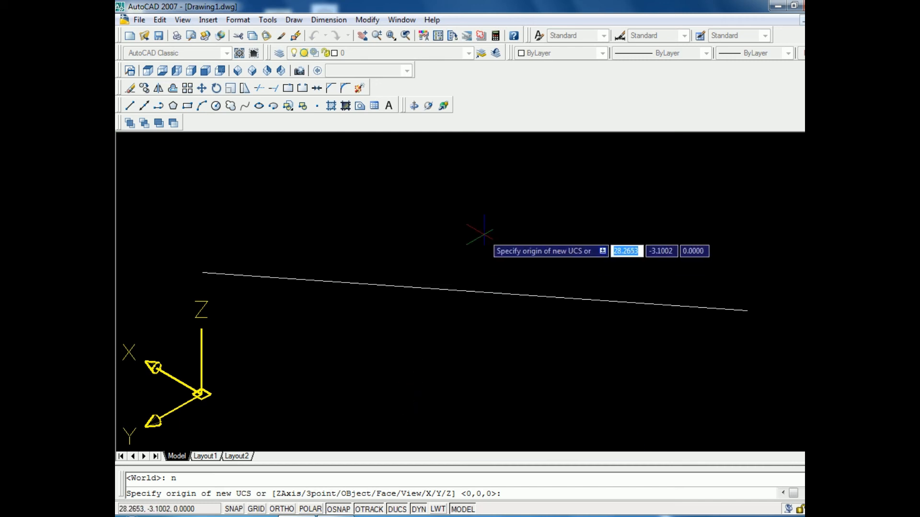
text(3)
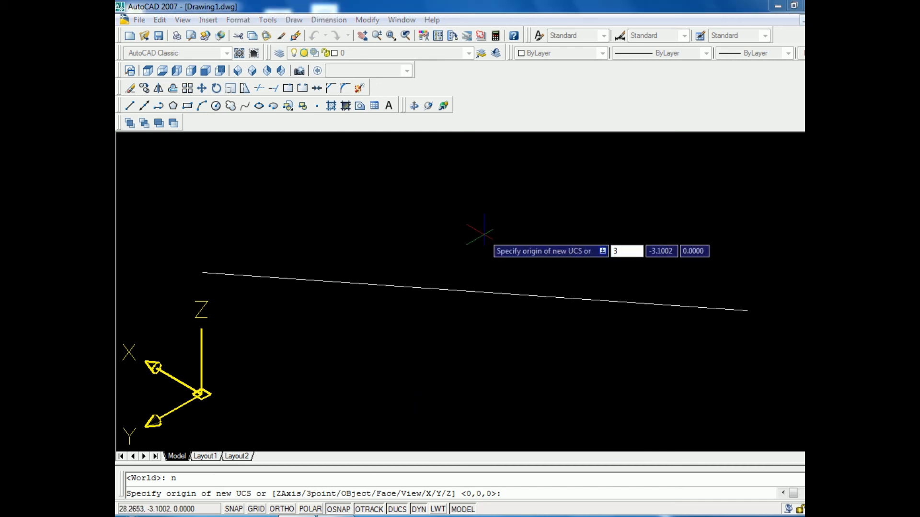
key(Return)
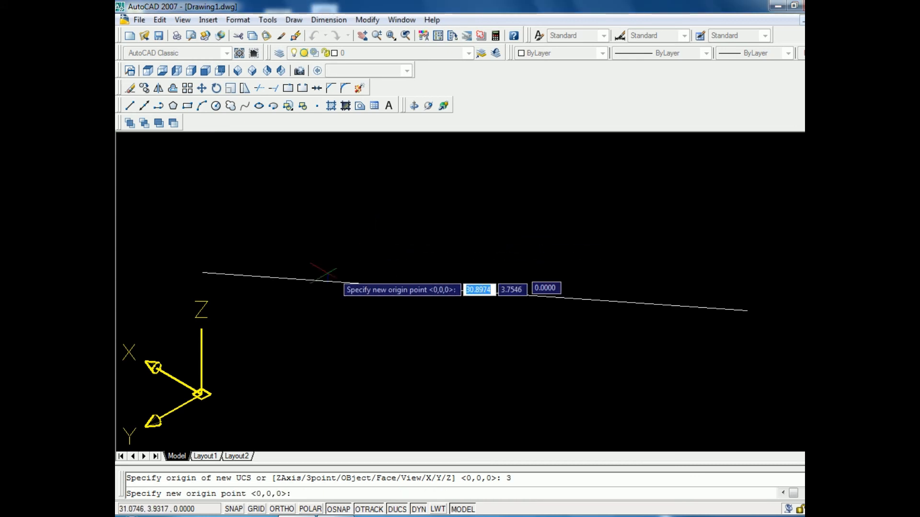
click(202, 273)
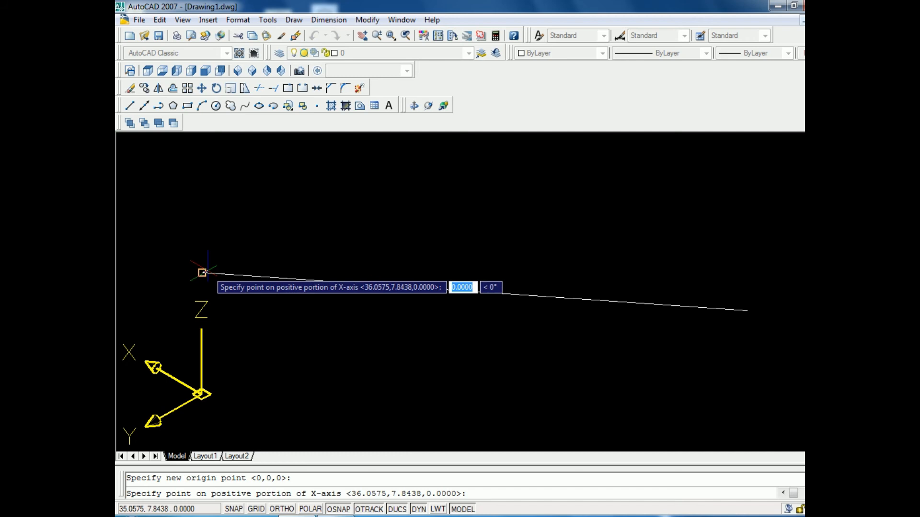
click(747, 310)
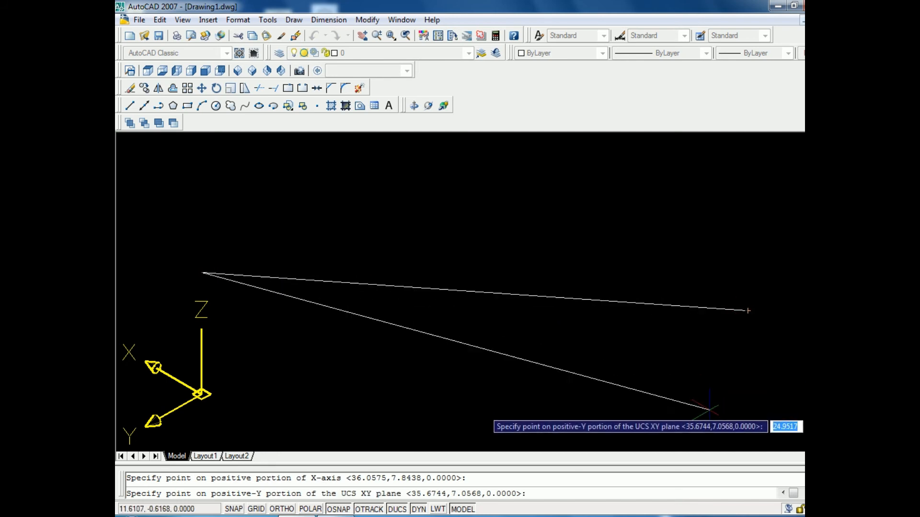
click(699, 418)
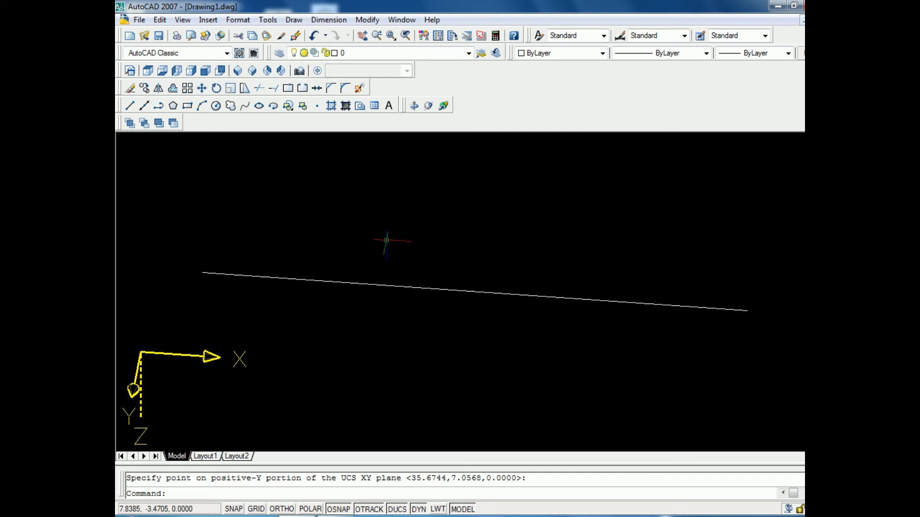
Reset the UCS to World with the UCS command's default option
text(ucs)
key(Return)
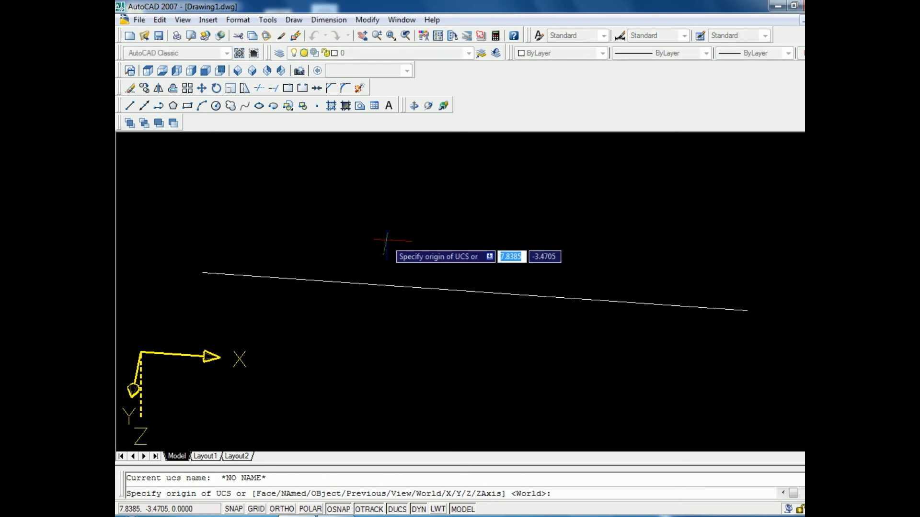
text(n)
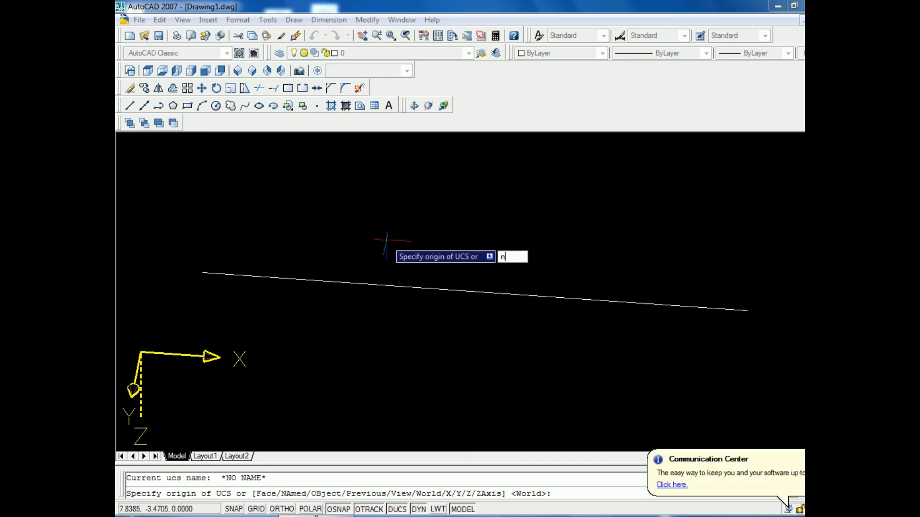
key(BackSpace)
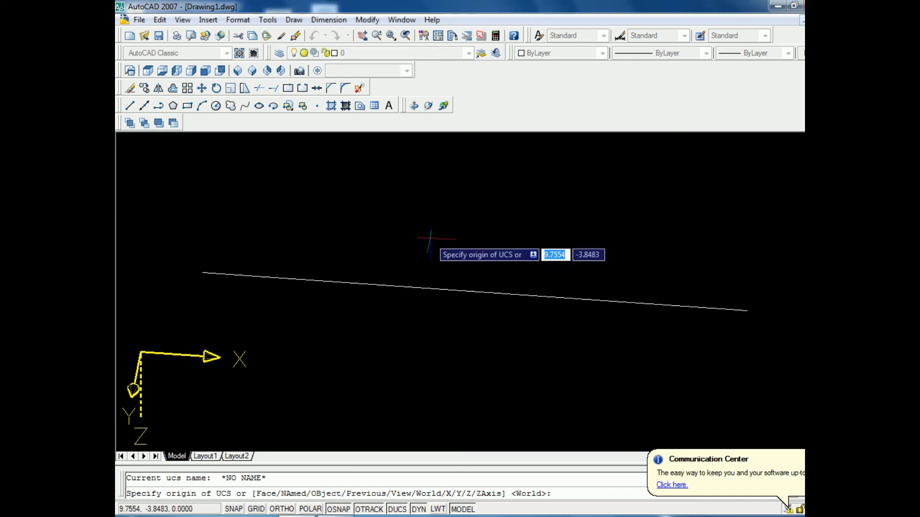
key(Return)
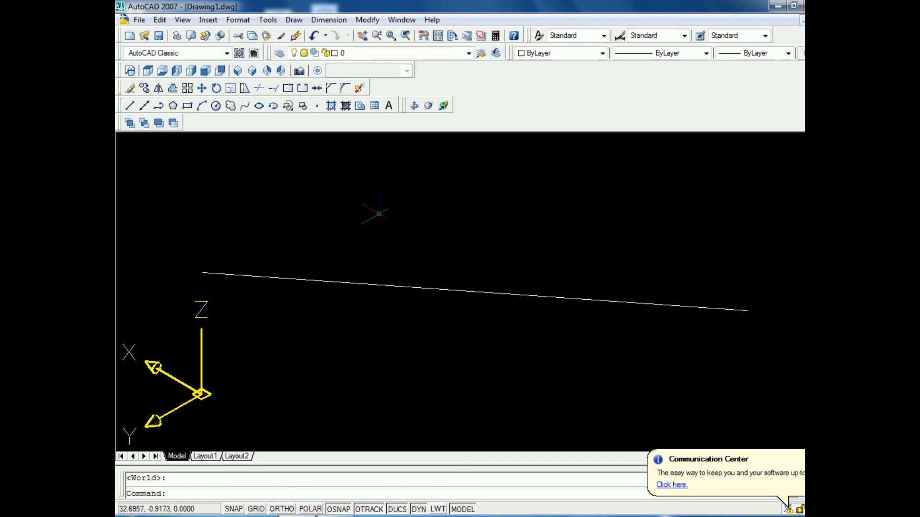
key(Escape)
Define a 3-point UCS with its origin above the line, the X axis pointing right and positive Y toward the lower left
text(ucs)
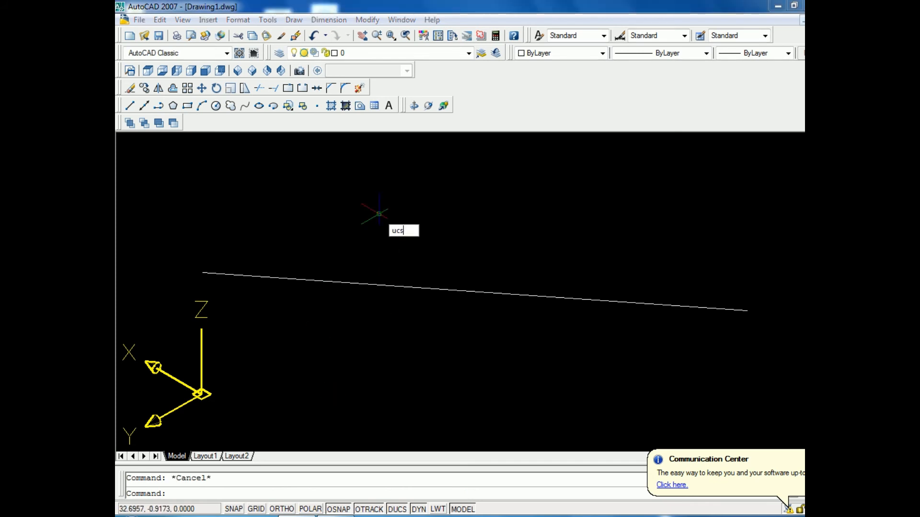
key(Return)
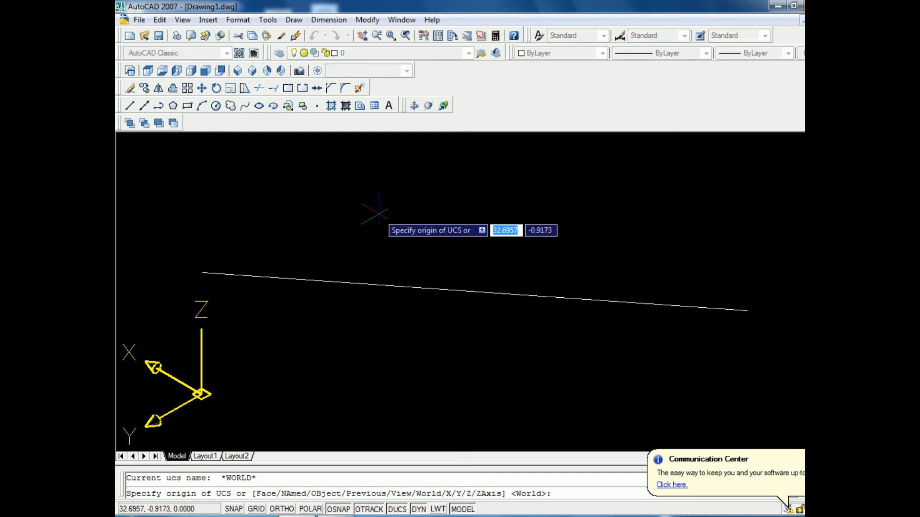
text(n)
key(Return)
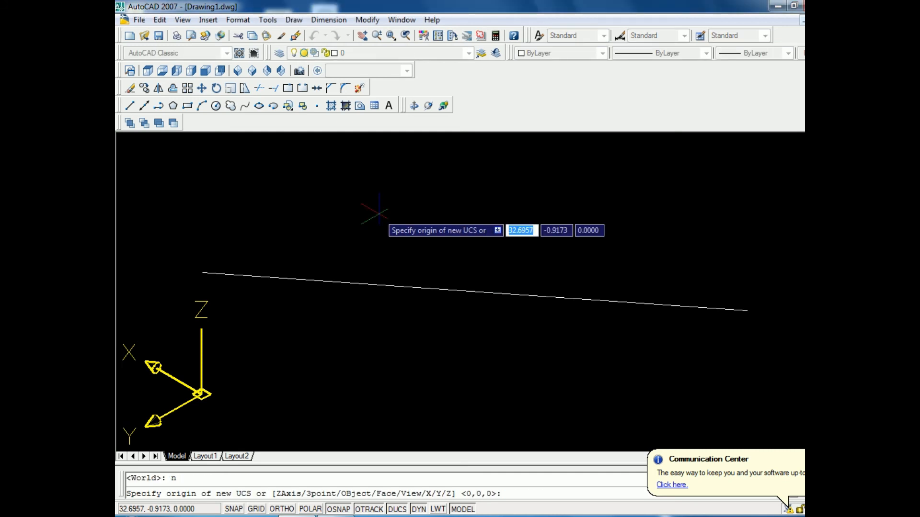
text(3)
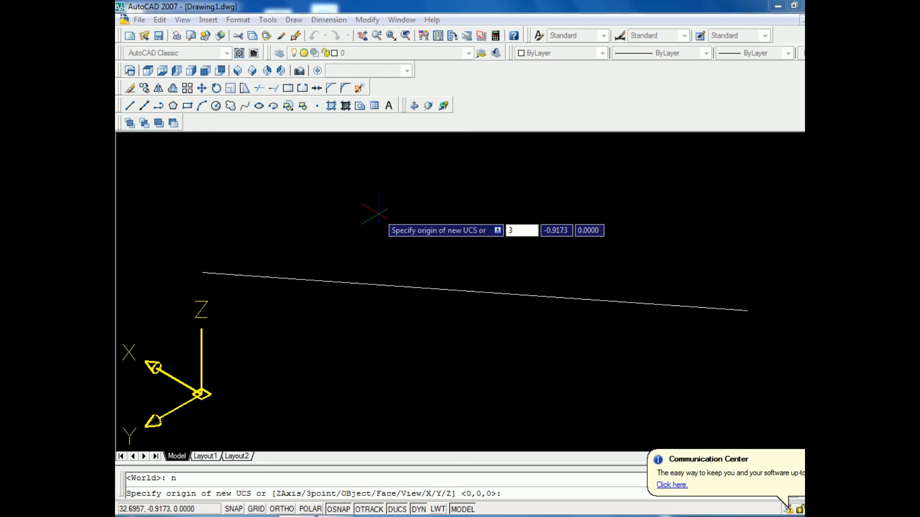
key(Return)
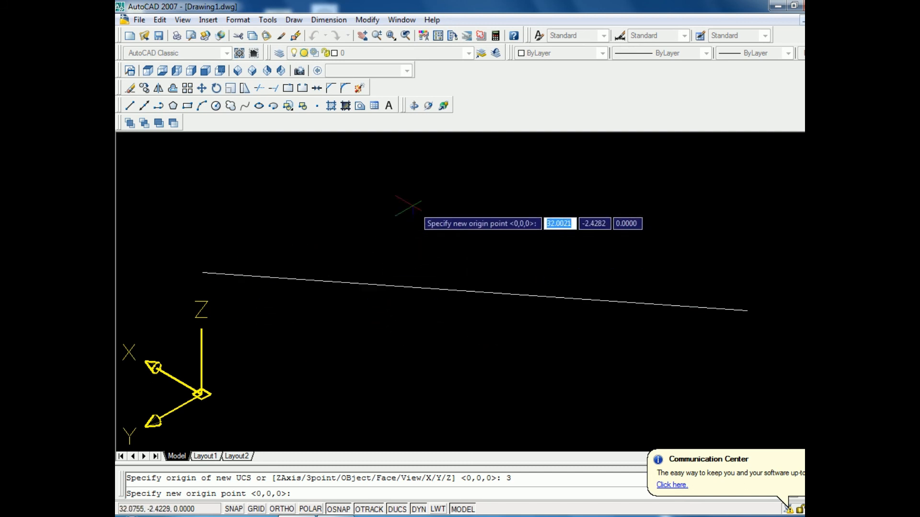
click(410, 200)
click(513, 204)
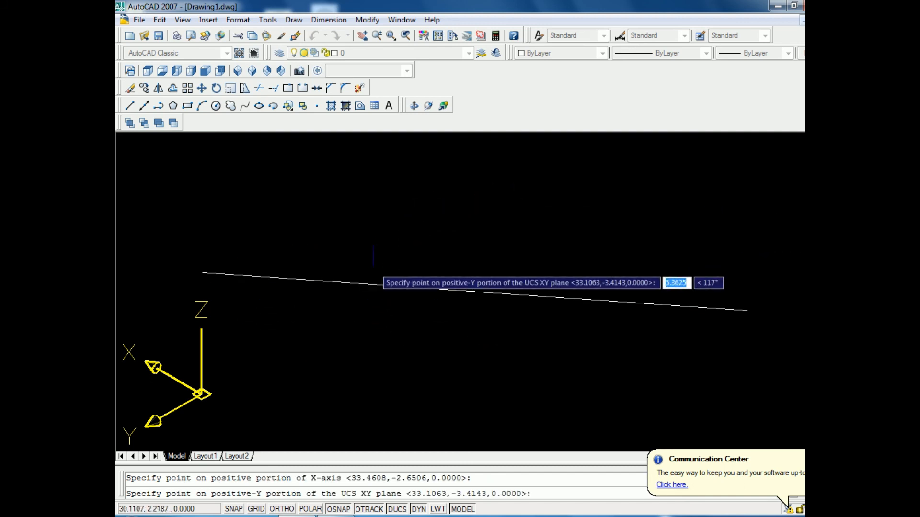
click(367, 268)
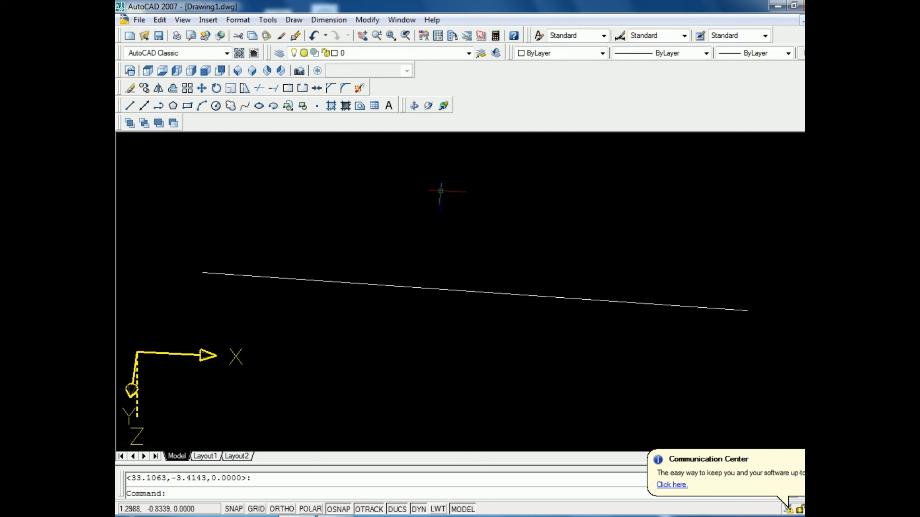
key(Escape)
Define a 3-point UCS with its origin just above the line, the X axis pointing right and positive Y upward
text(ucs)
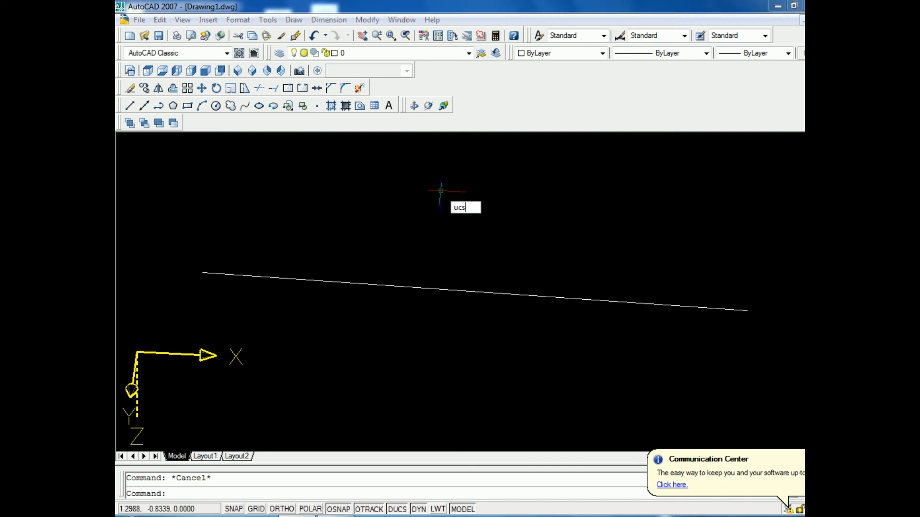
key(Return)
text(n)
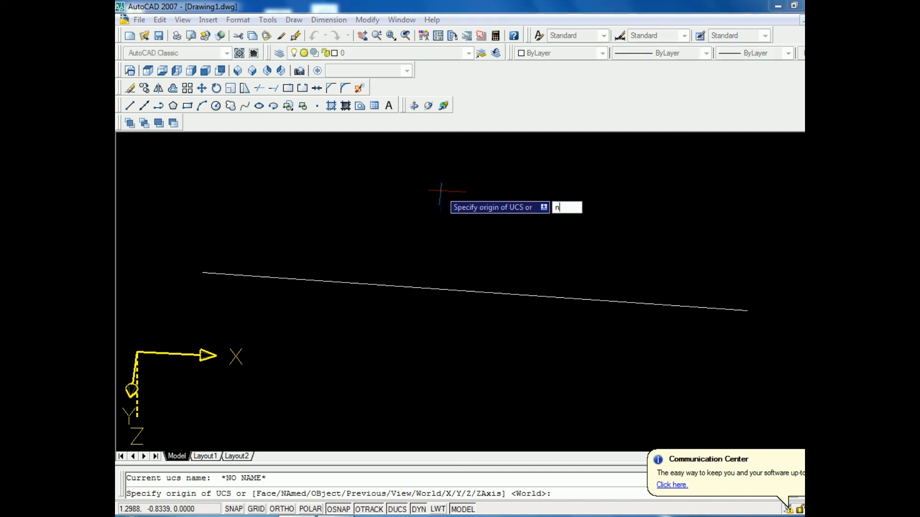
key(Return)
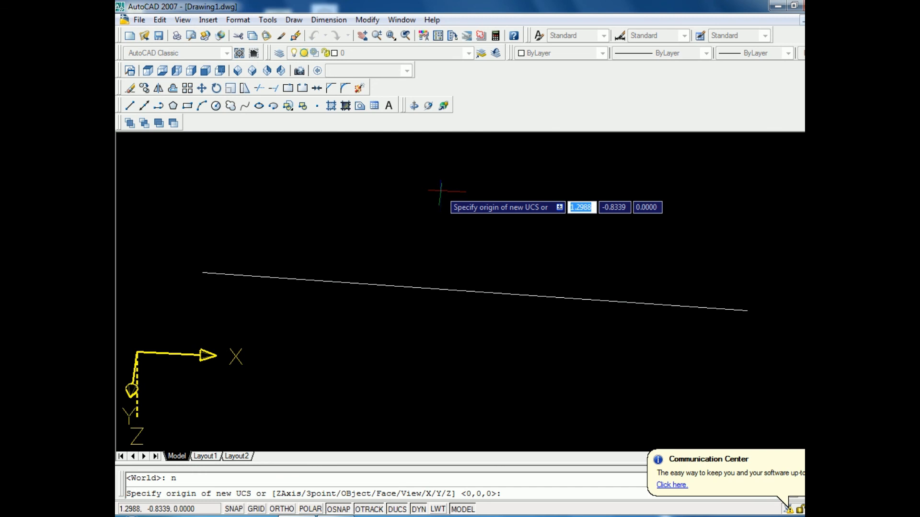
text(3)
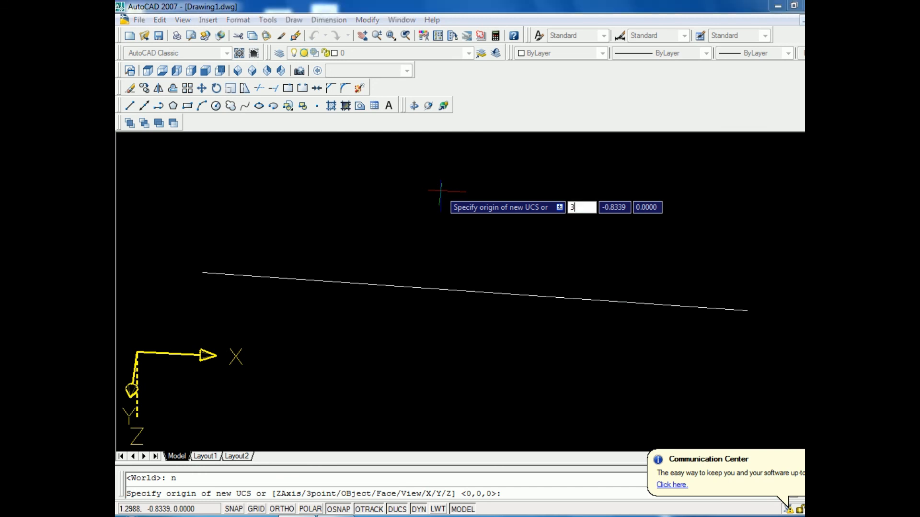
key(Return)
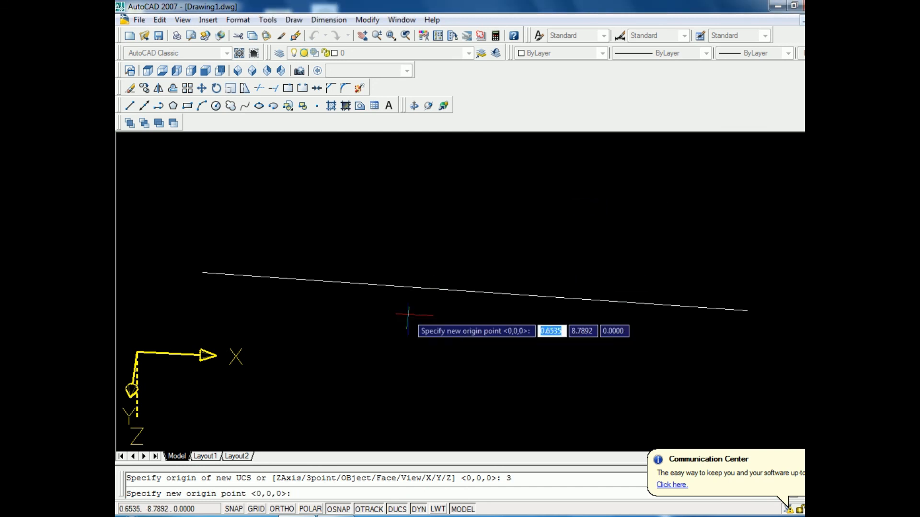
click(384, 285)
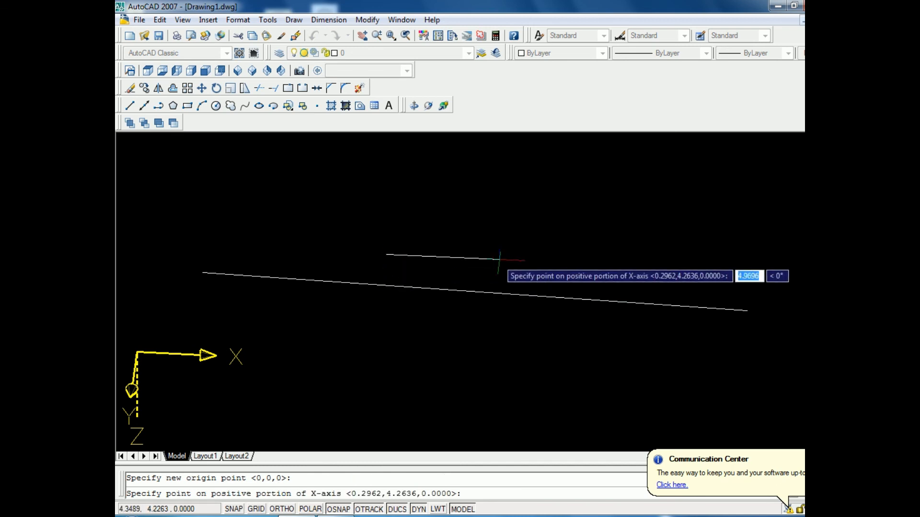
click(503, 257)
click(482, 161)
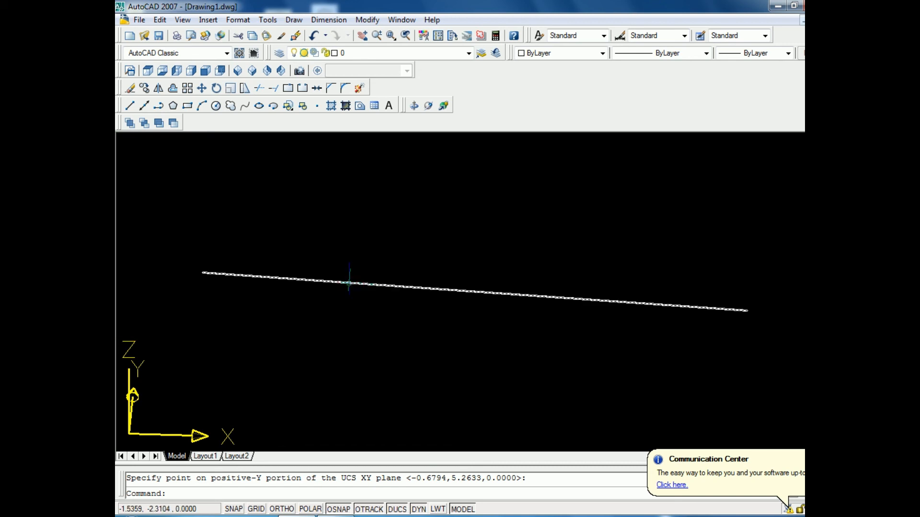
Restore the preceding coordinate system with the UCS command's Previous option
text(ucs)
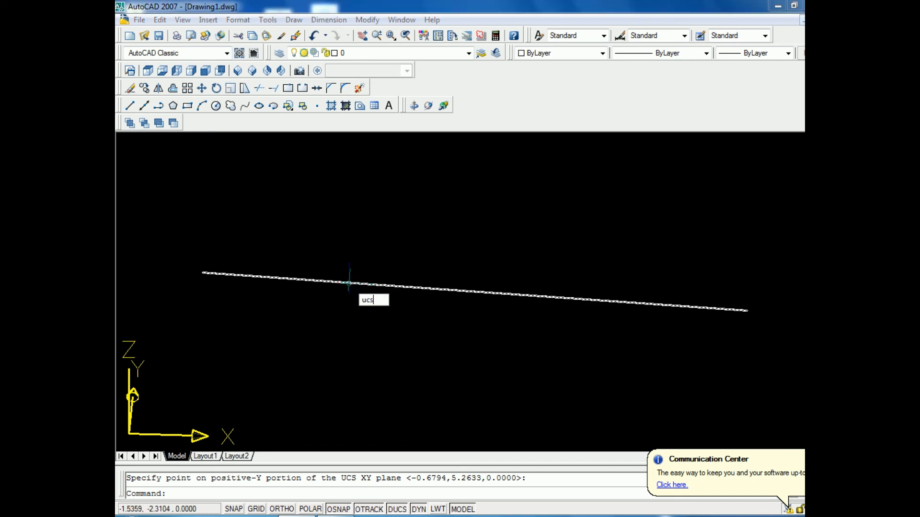
key(Return)
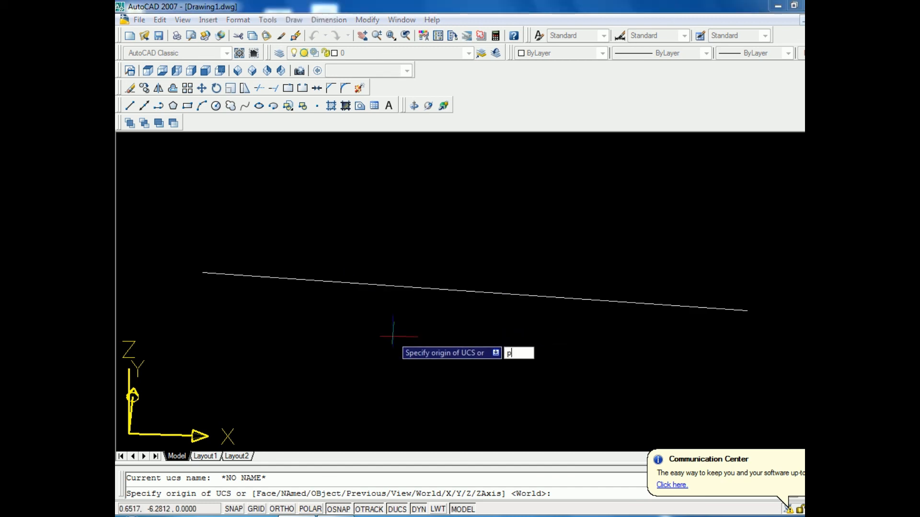
key(Return)
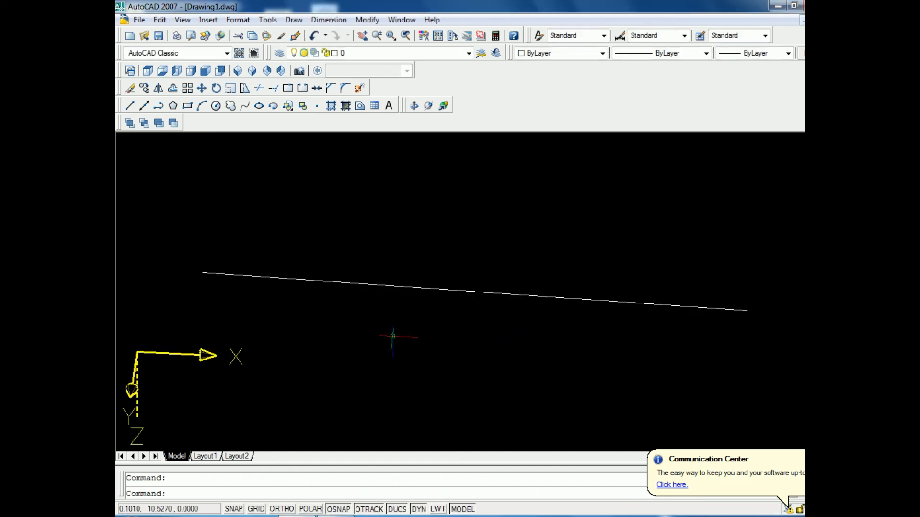
Go back one more coordinate system with the UCS Previous option and switch to the Top view
text(ucs)
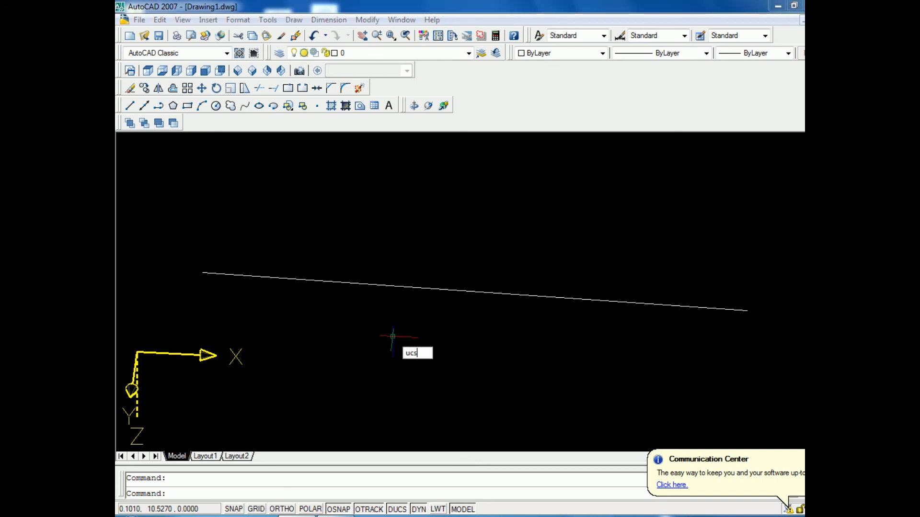
key(Return)
text(p)
key(Return)
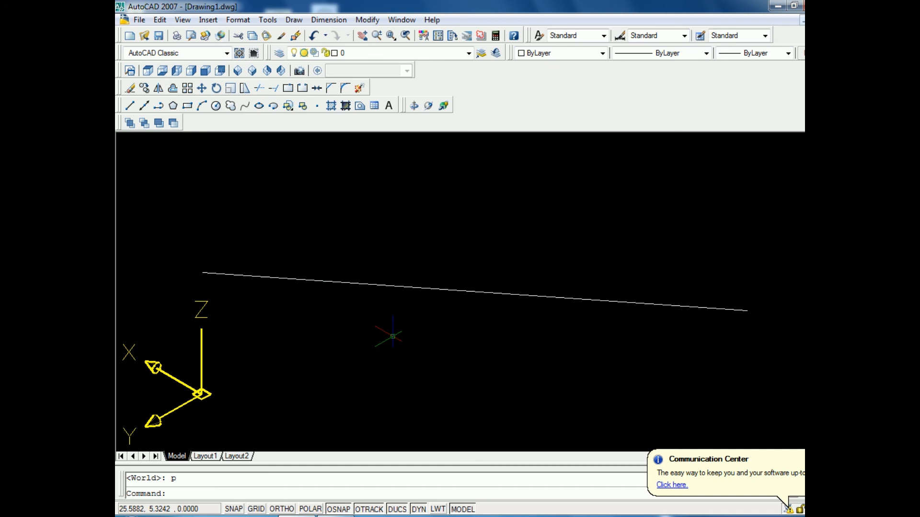
click(147, 71)
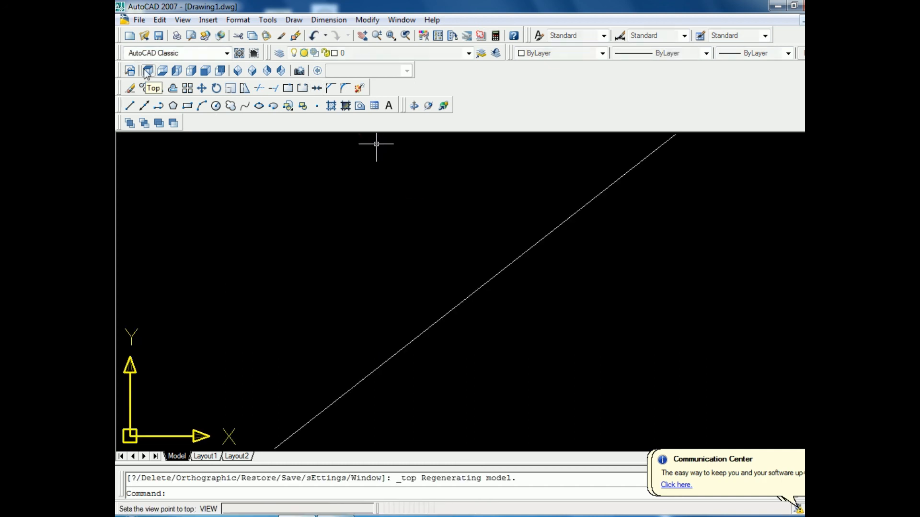